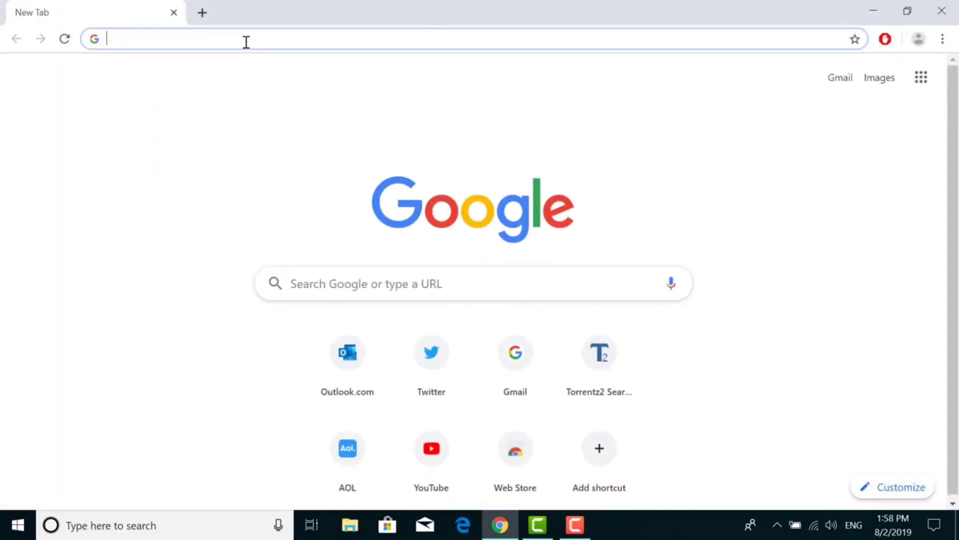
type("aol")
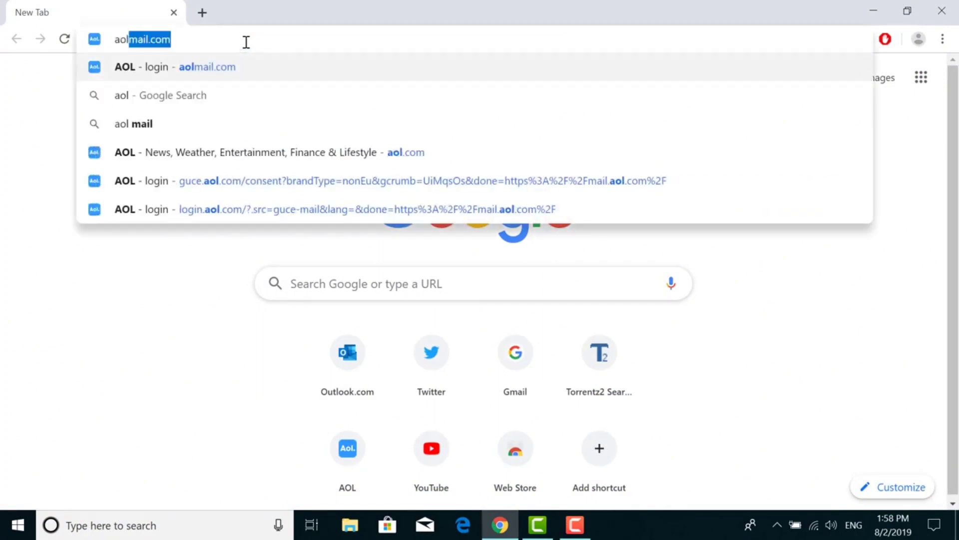
key("ctrl+Return")
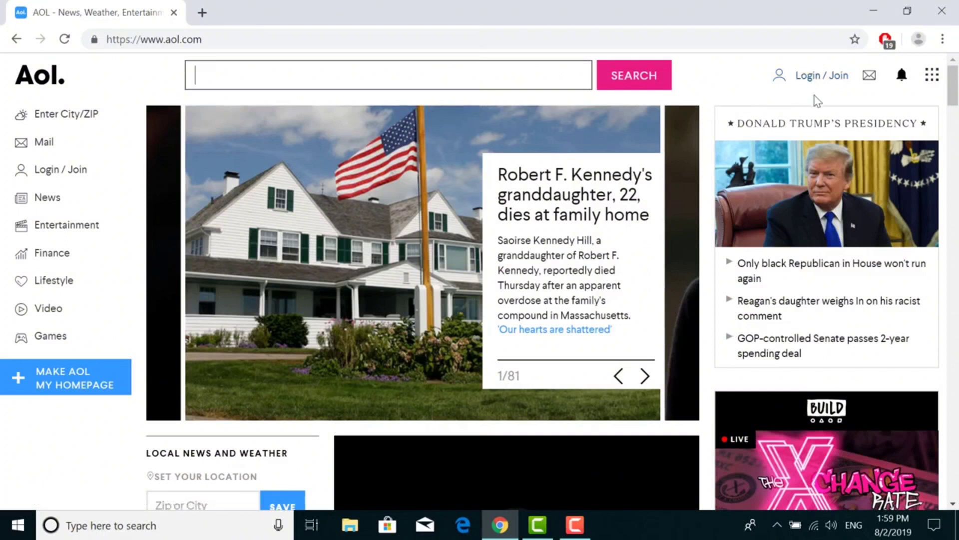
Open the AOL Login / Join page.
left_click(821, 79)
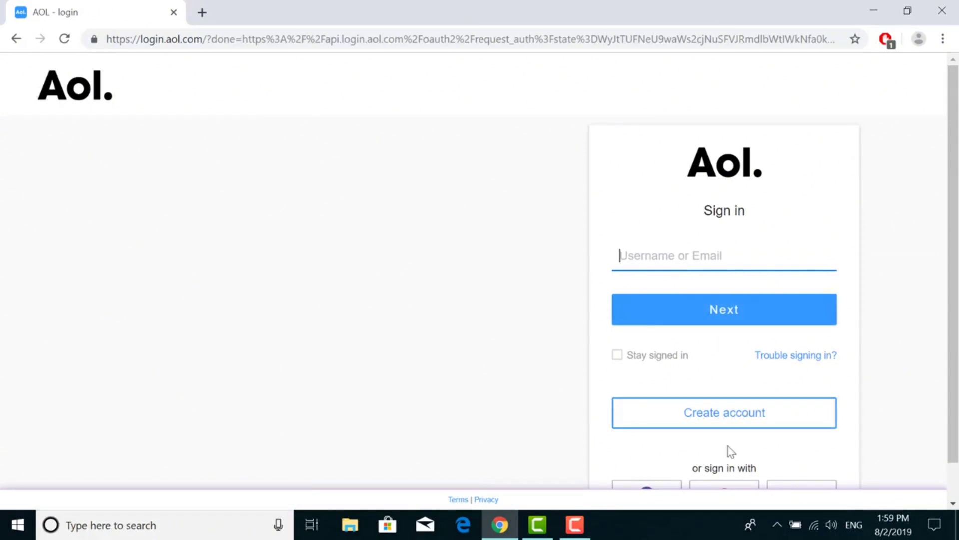
Start a new AOL account, fill in the sign-up details and submit the form.
left_click(756, 432)
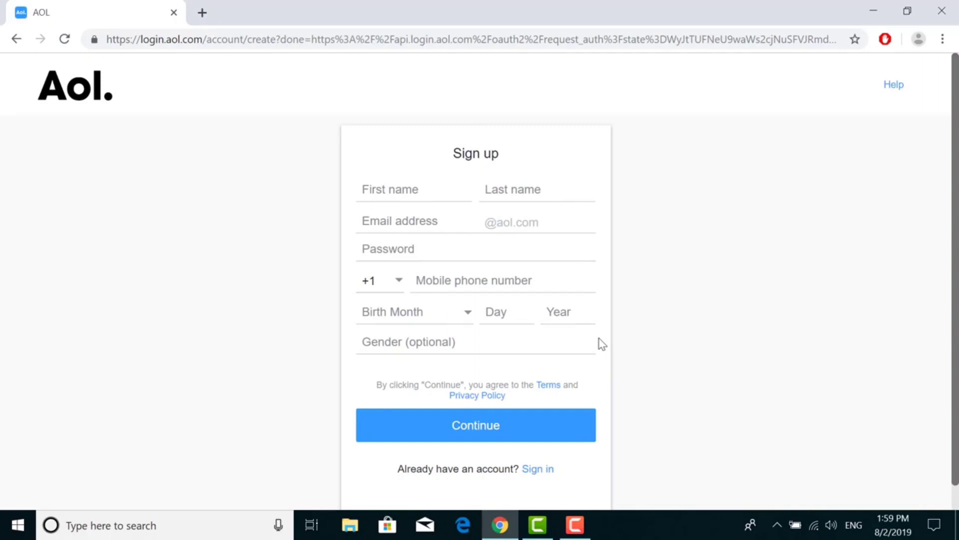
left_click(399, 199)
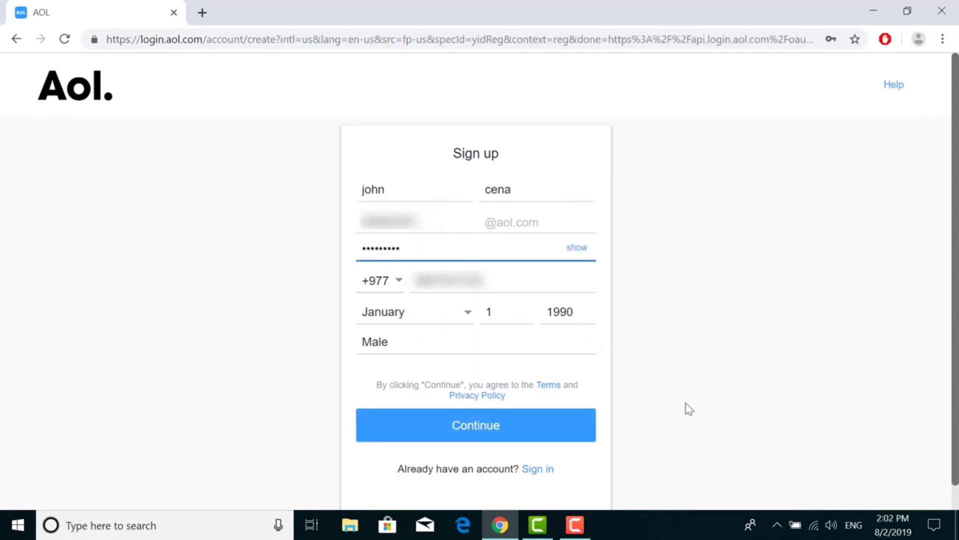
left_click(484, 426)
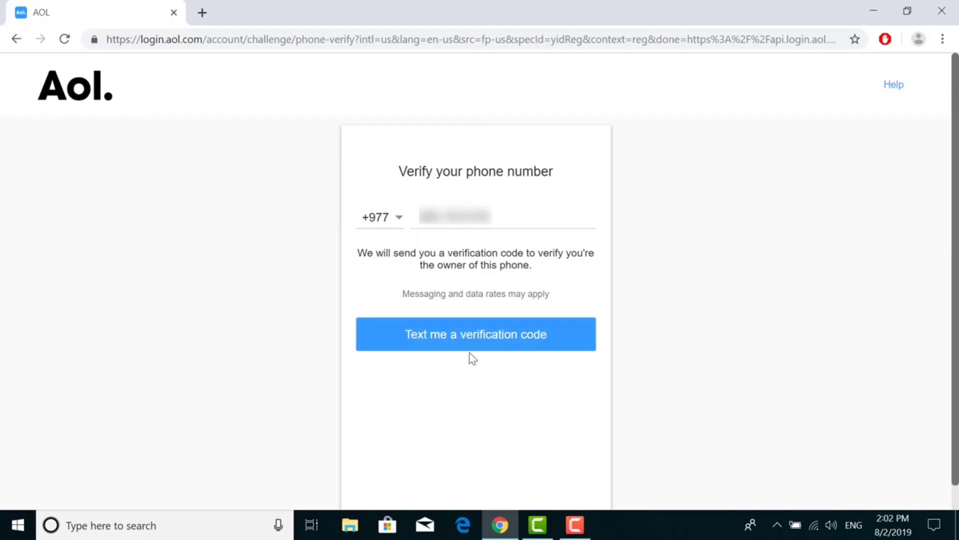
Request a verification code by text message to the phone.
left_click(487, 344)
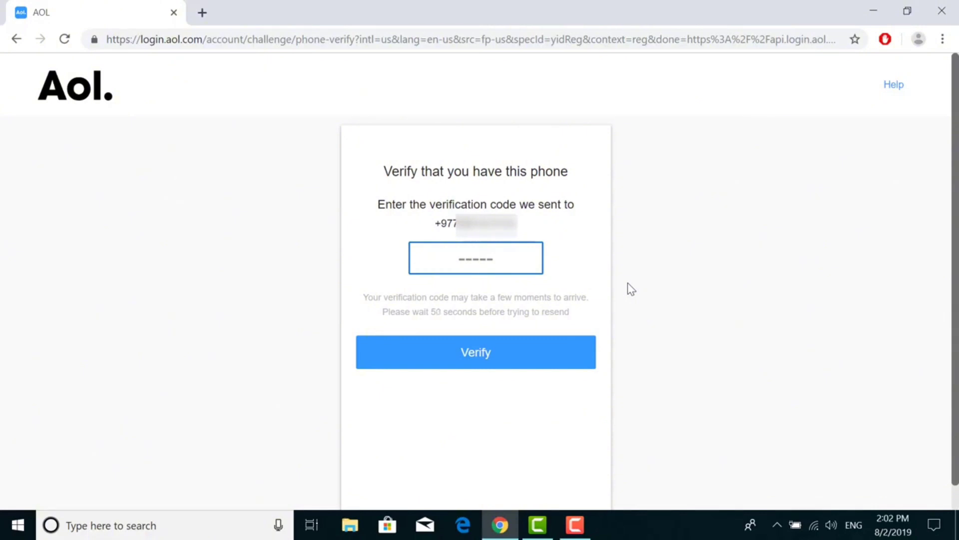
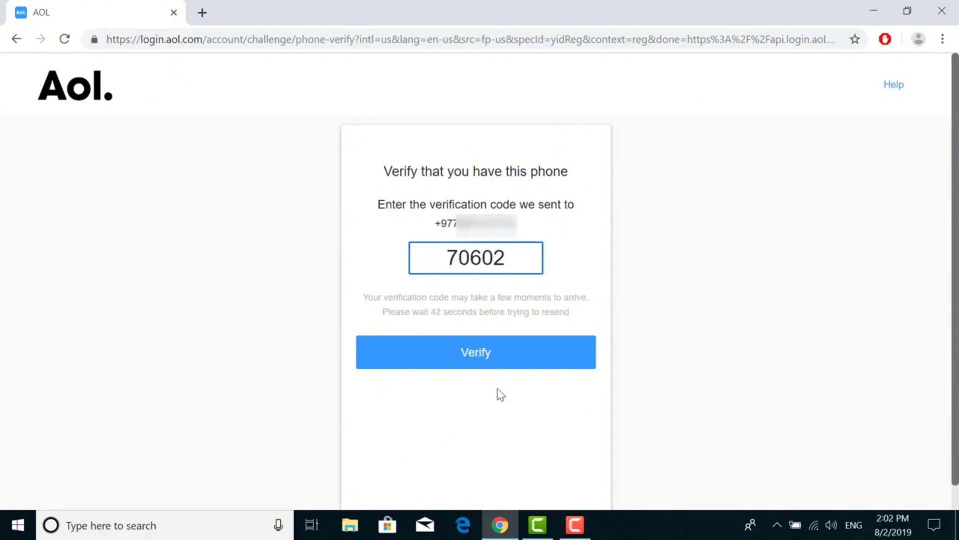
Enter the texted verification code and verify it.
left_click(505, 365)
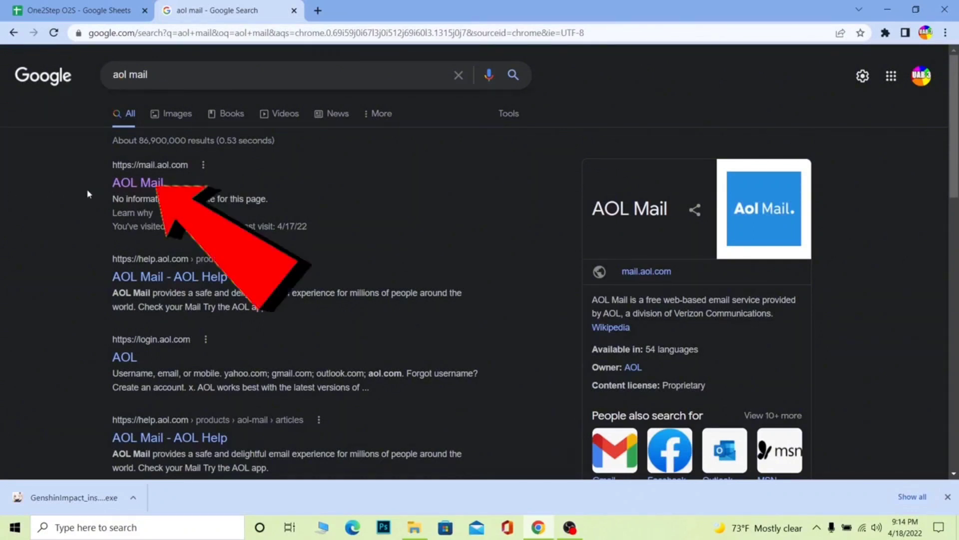
Open AOL Mail from the results, submit the account username, then type the password.
left_click(140, 183)
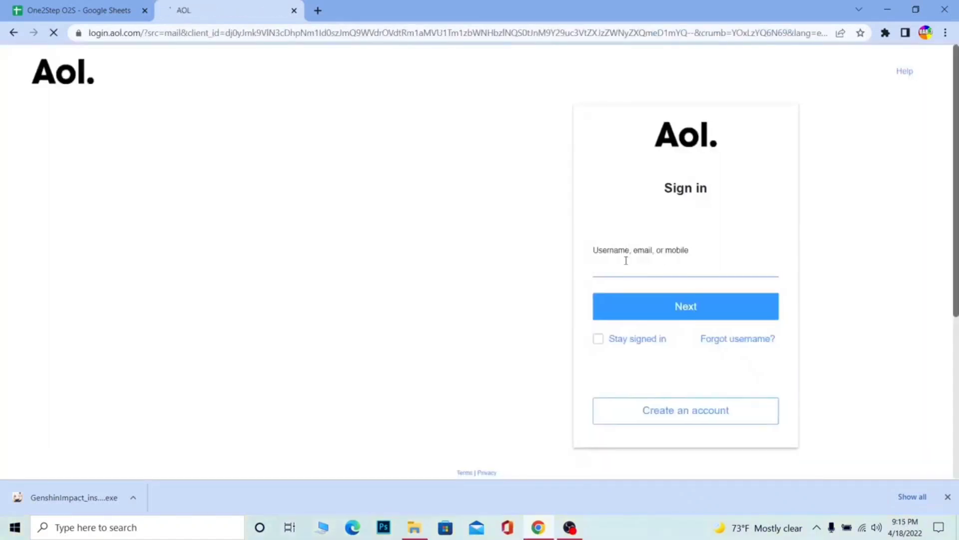
left_click(655, 262)
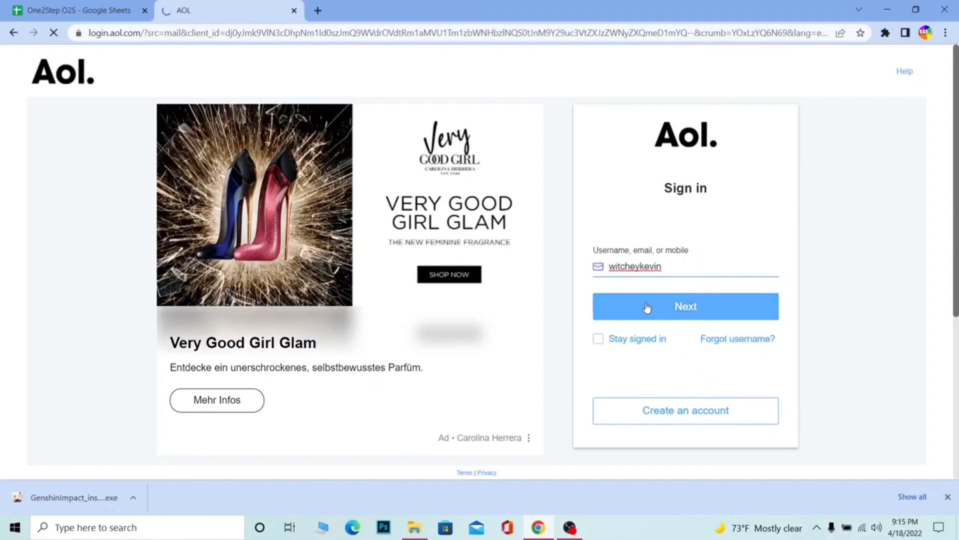
left_click(647, 307)
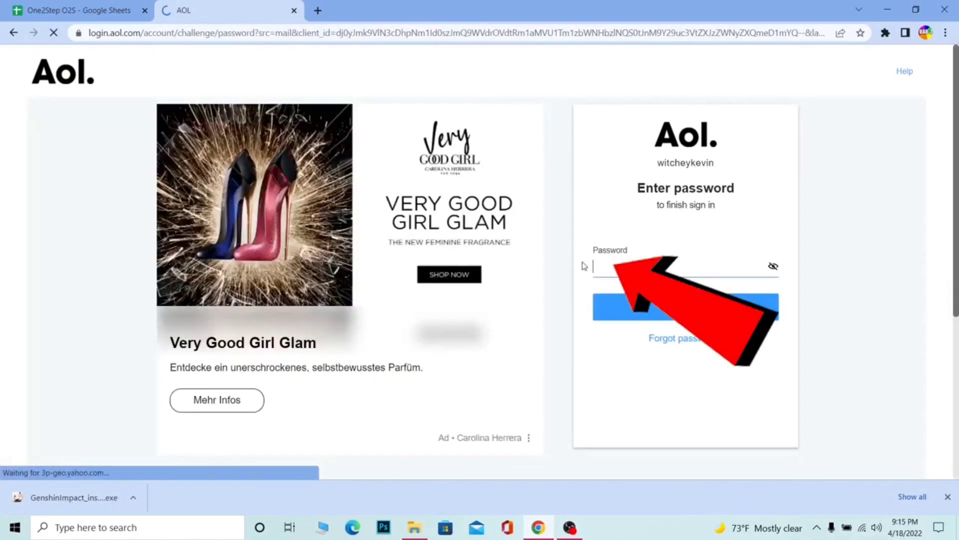
type("********")
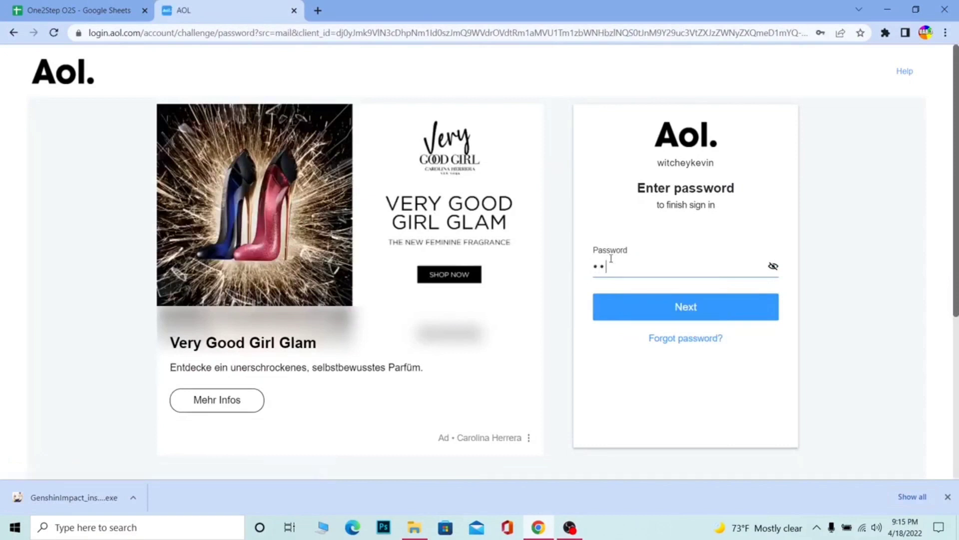
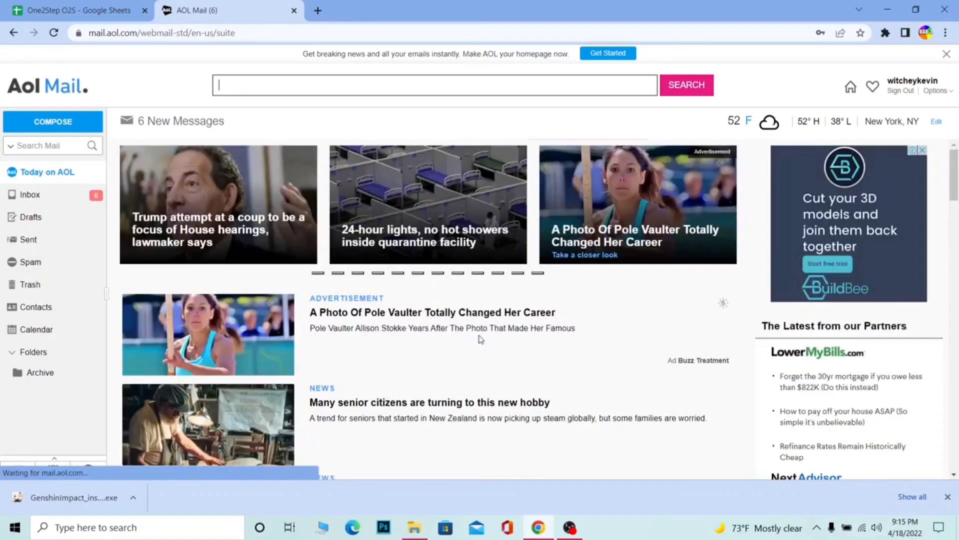
Look through the Inbox, Sent and Trash folders, then start composing a new email.
scroll(481, 339, "down", 10)
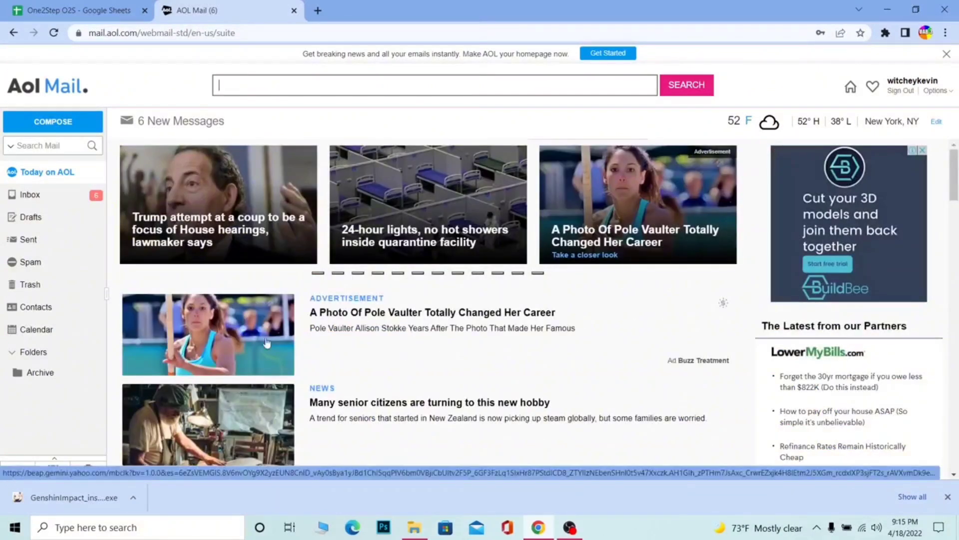
left_click(77, 190)
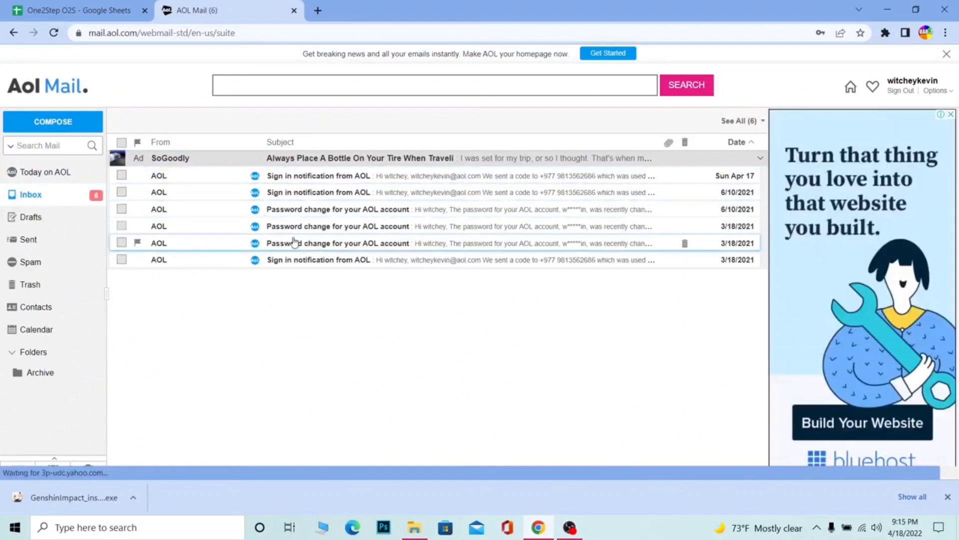
left_click(85, 239)
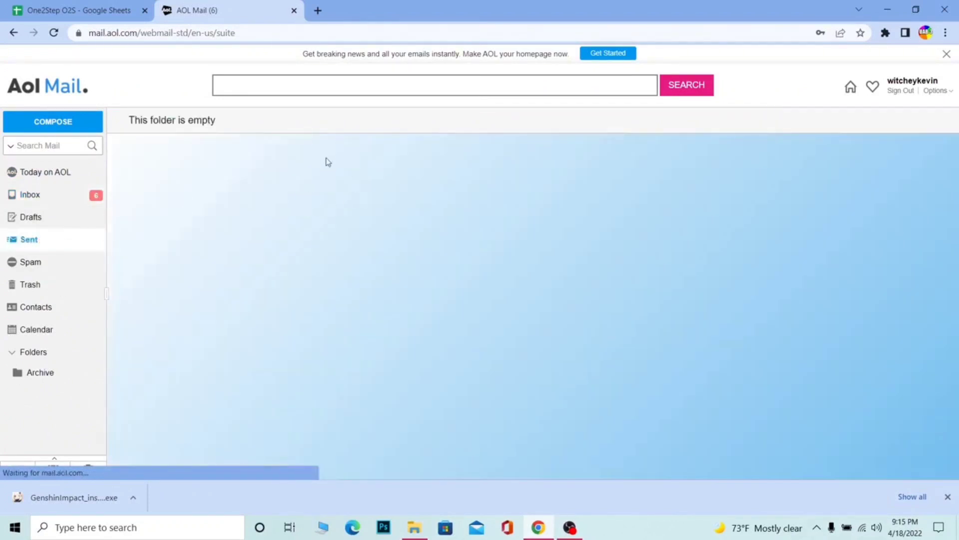
left_click(51, 284)
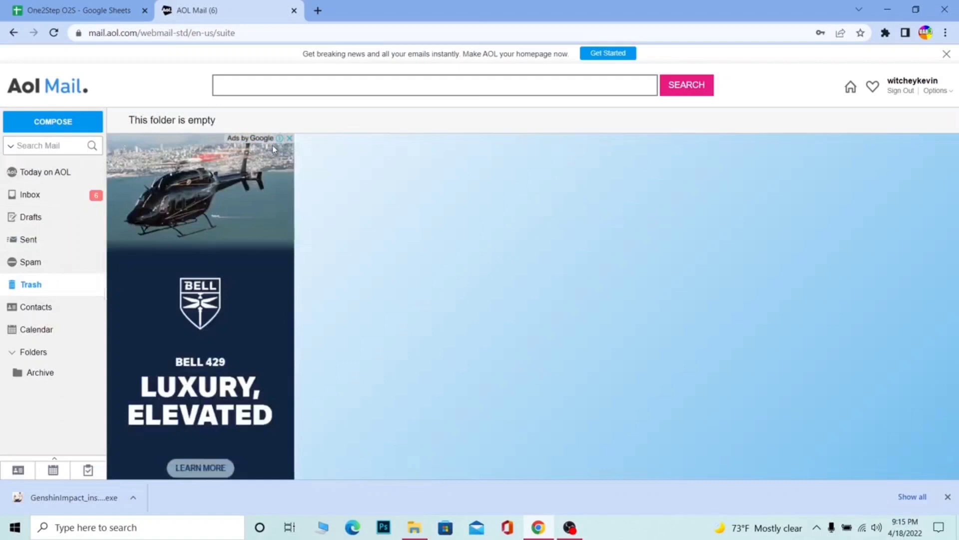
left_click(50, 123)
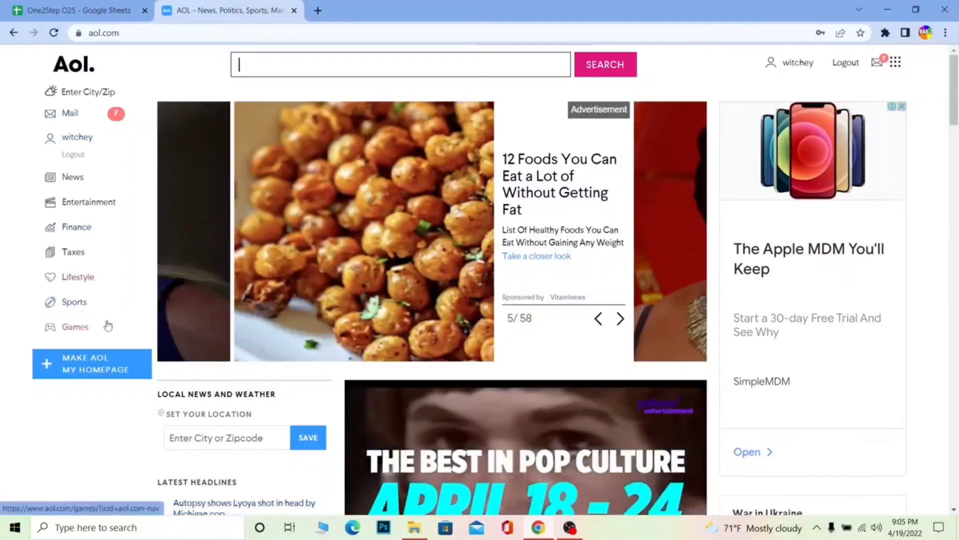
left_click(76, 118)
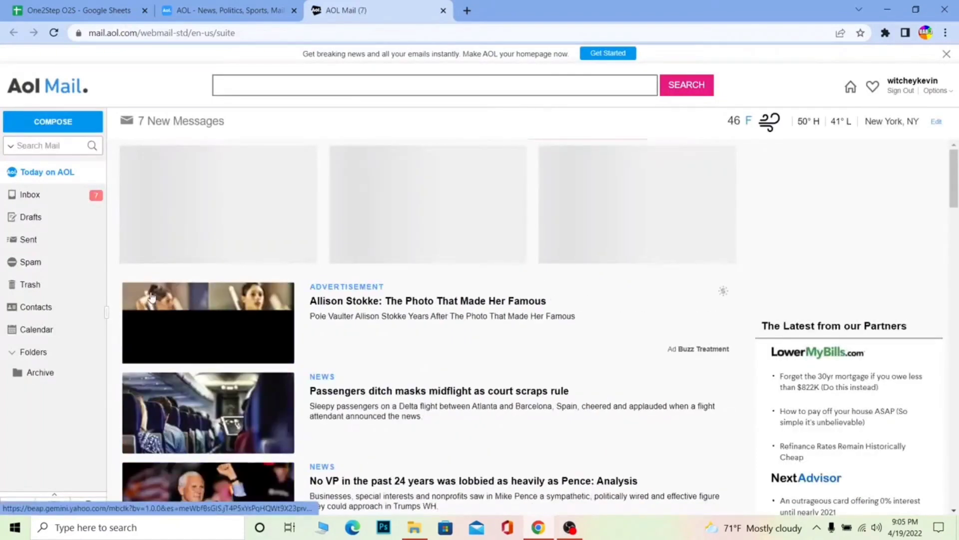
left_click(63, 122)
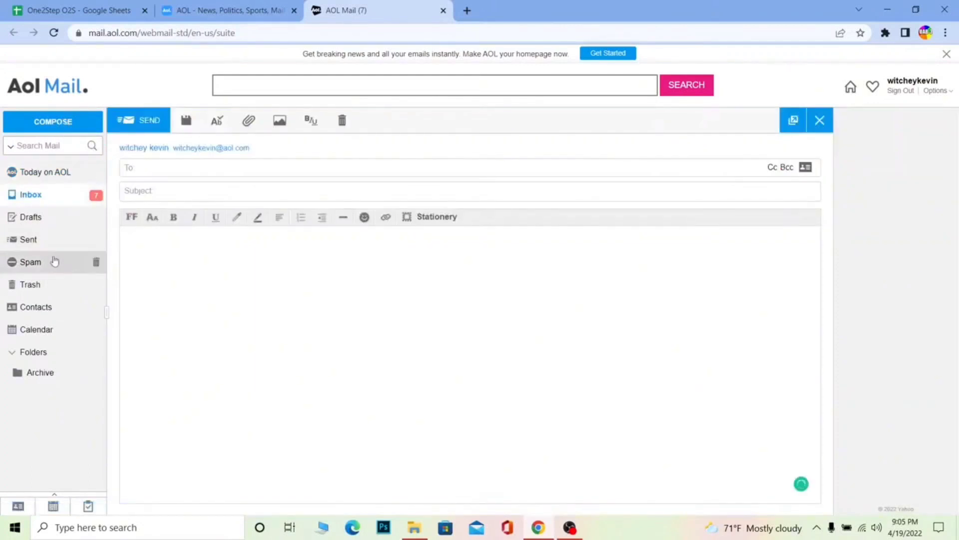
left_click(54, 260)
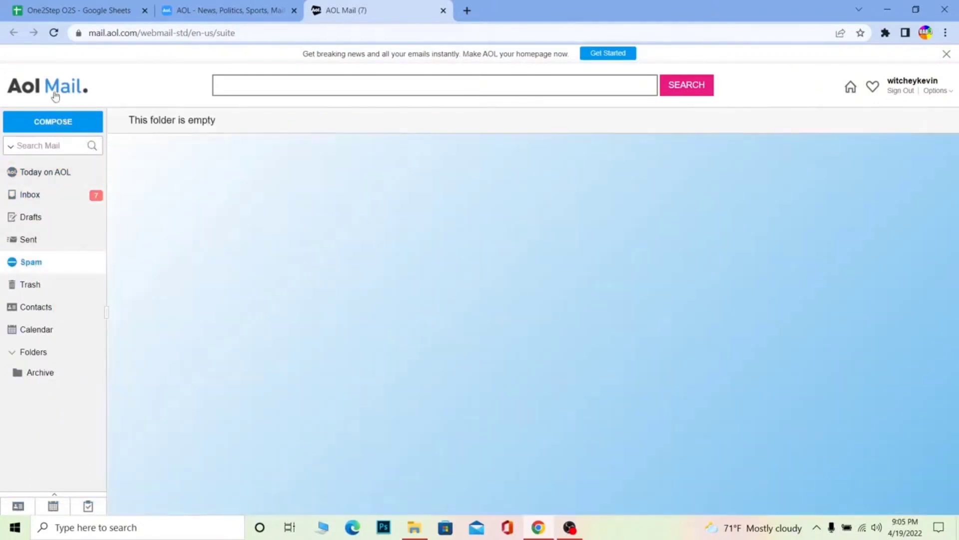
left_click(55, 95)
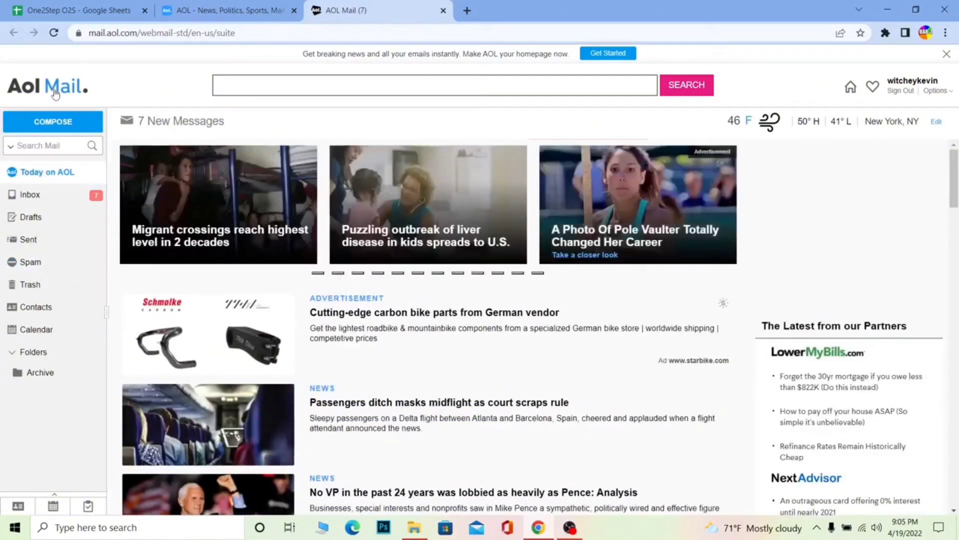
key("ctrl+w")
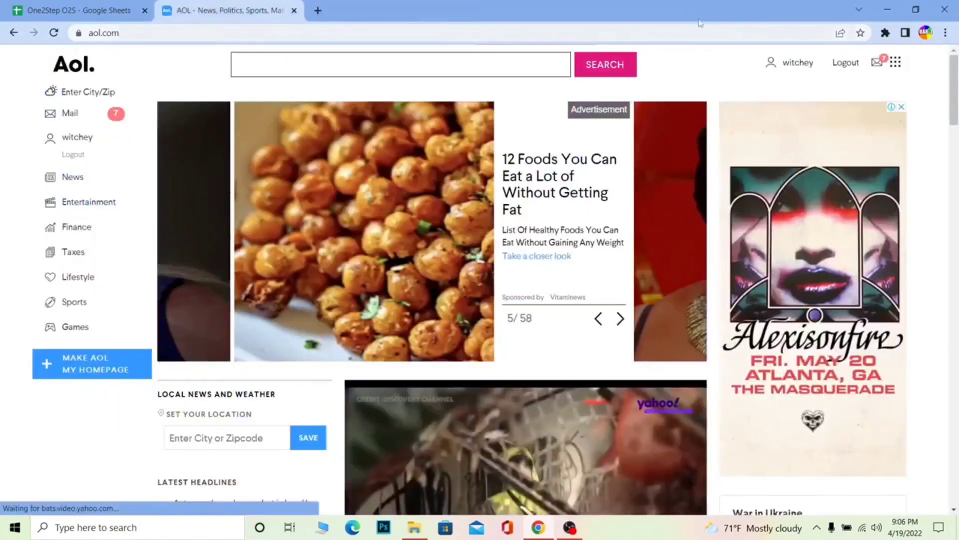
Go from the profile to Account Security and choose Change password on the Password card.
left_click(772, 63)
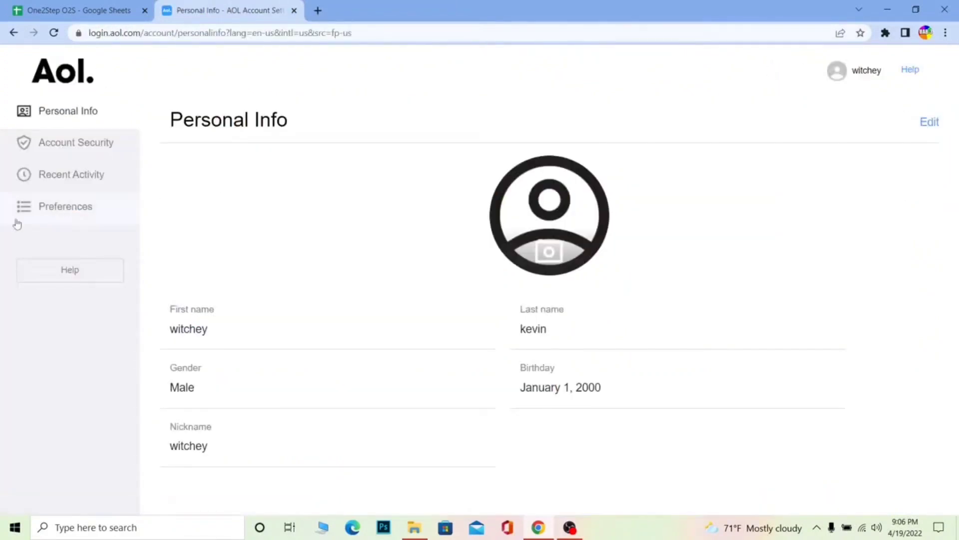
left_click(52, 152)
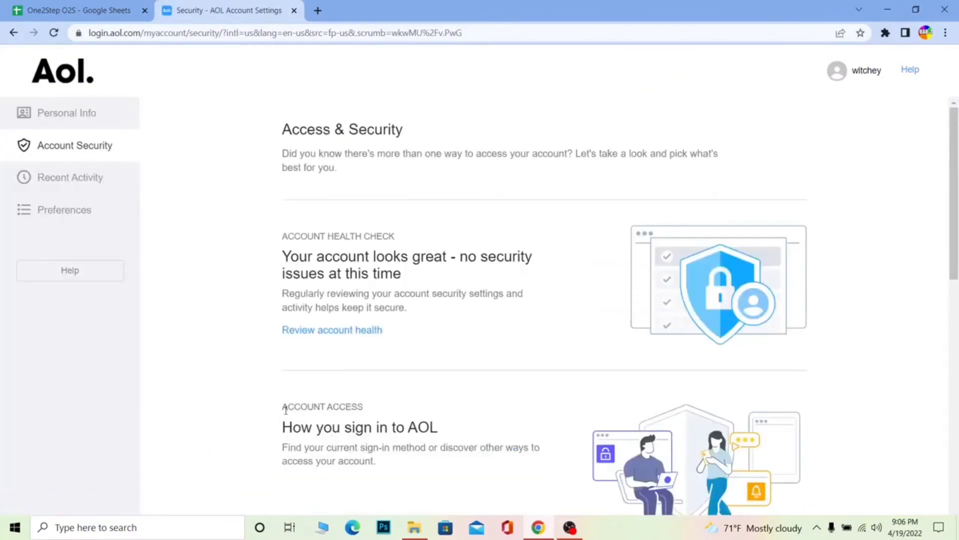
scroll(285, 409, "down", 5)
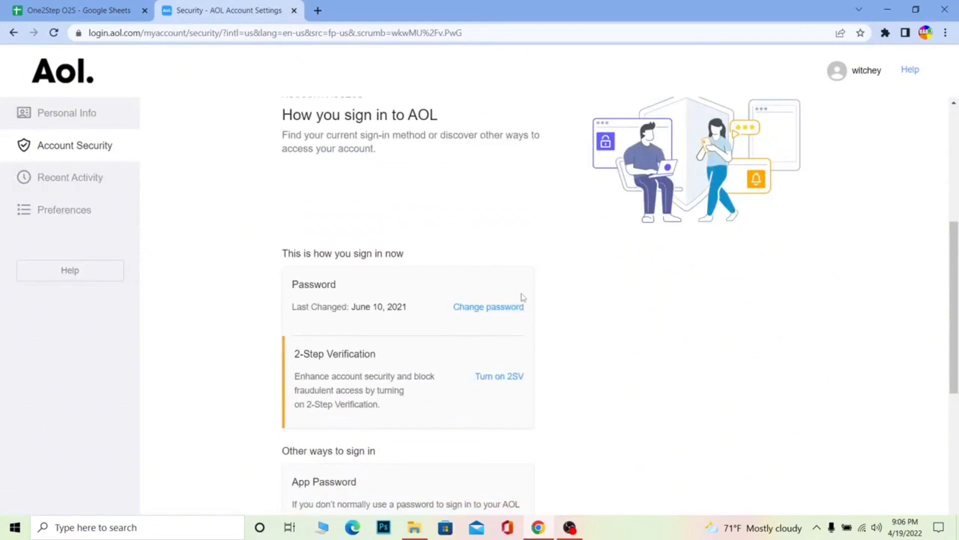
left_click(506, 307)
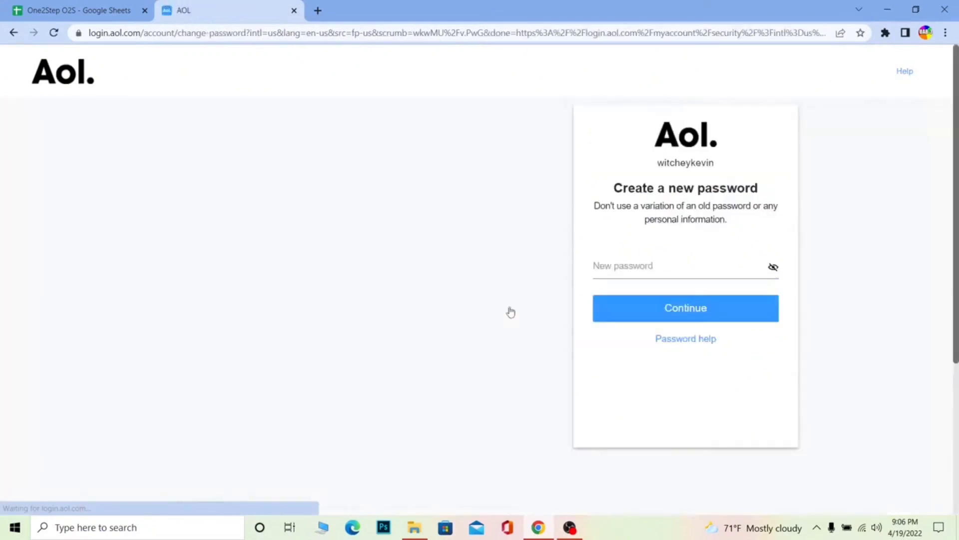
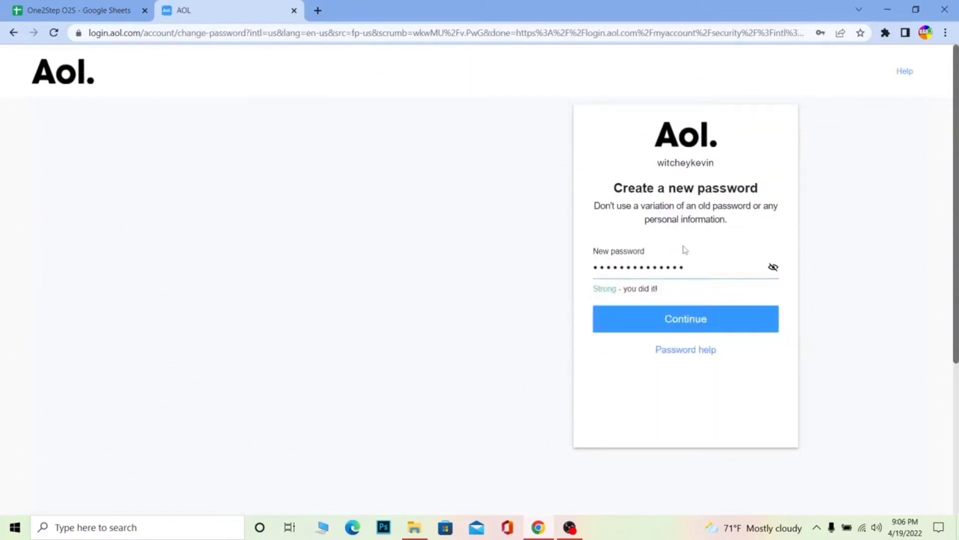
Submit a new Strong-rated account password, then go back twice to the AOL homepage.
left_click(698, 318)
left_click(13, 32)
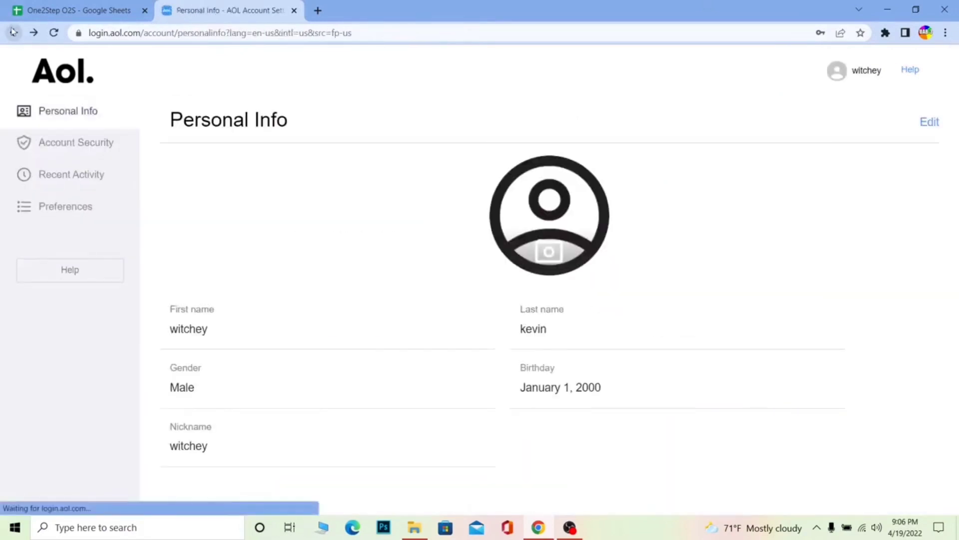
left_click(13, 32)
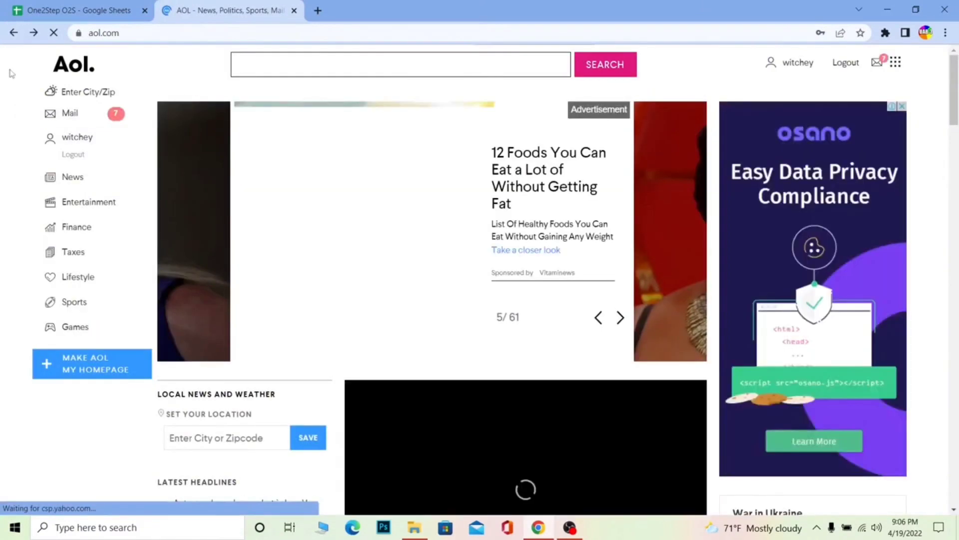
Open the mailbox in a new tab, return to the homepage tab, and close the AOL Mail tab.
left_click(69, 113)
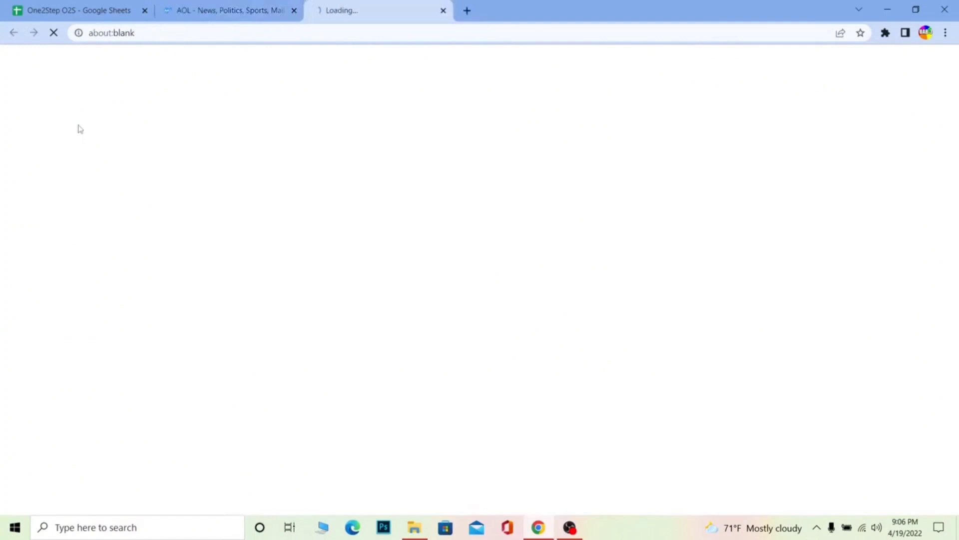
left_click(277, 11)
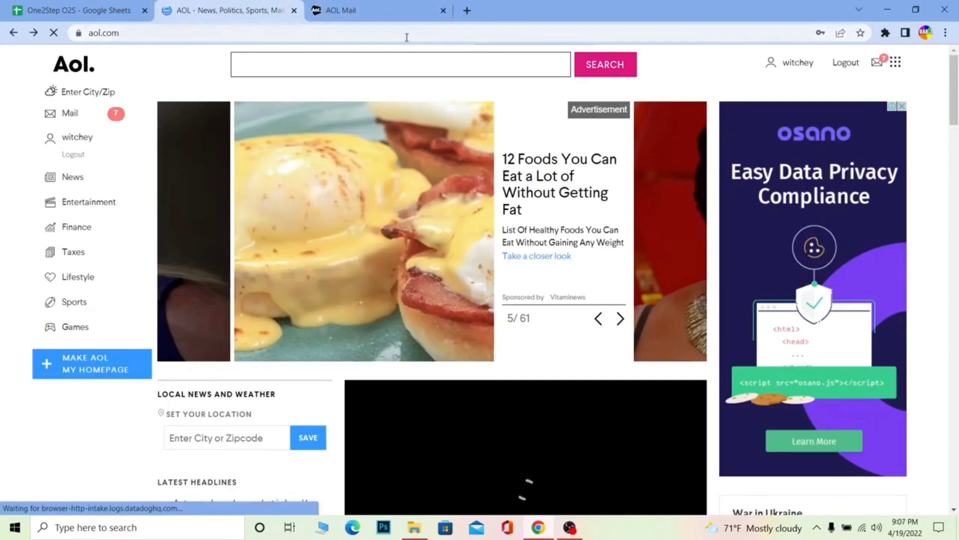
left_click(443, 10)
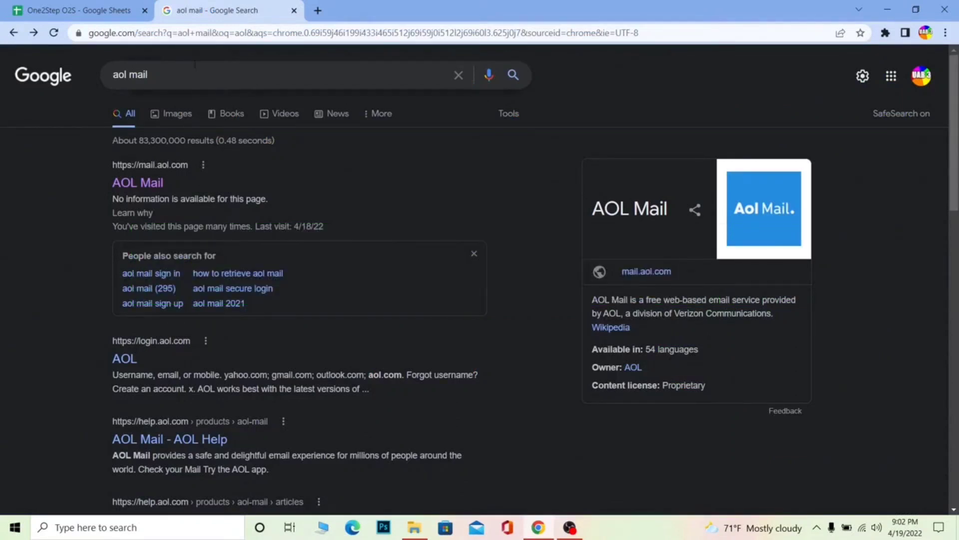
Follow the AOL Mail result in Google Search to reach the AOL sign-in page.
left_click(159, 182)
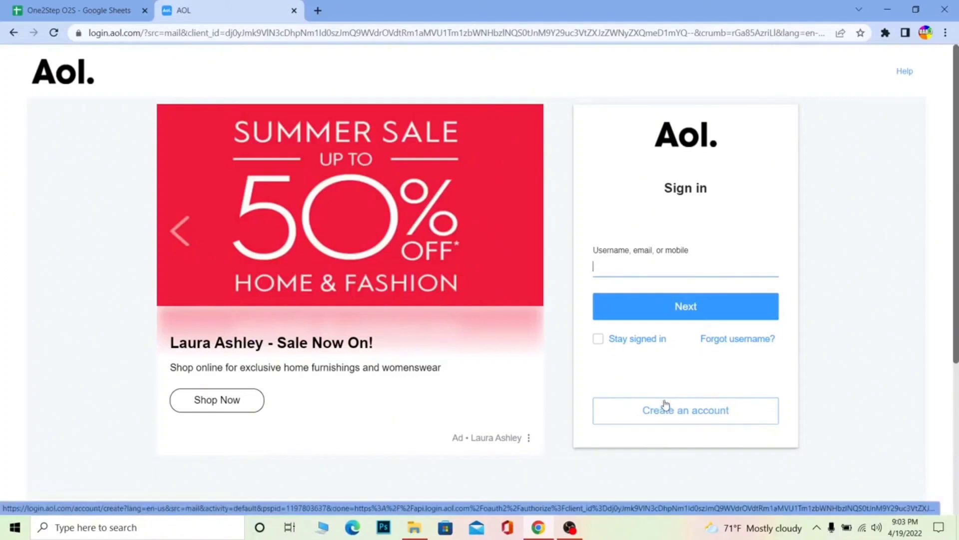
Enter the account username with its typo corrected, continue, and choose Forgot password?
left_click(616, 255)
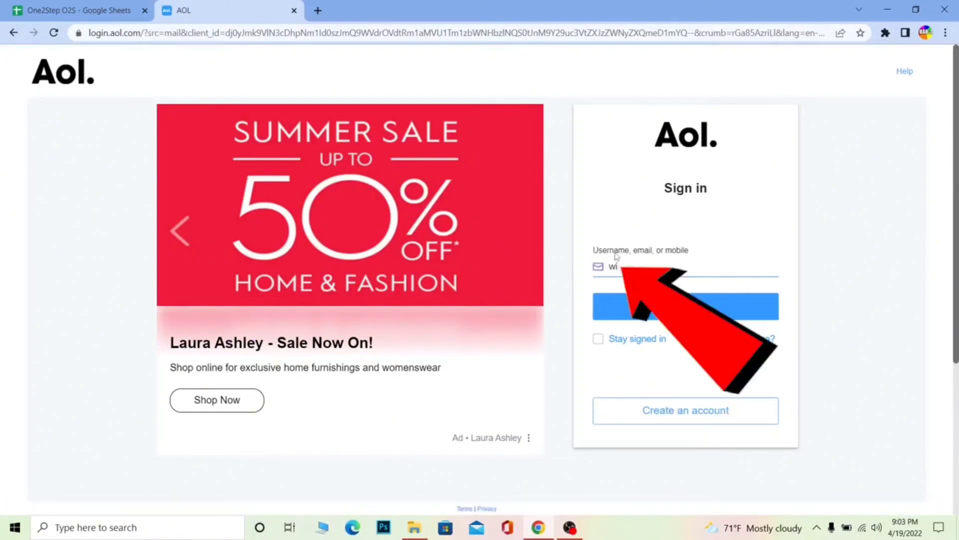
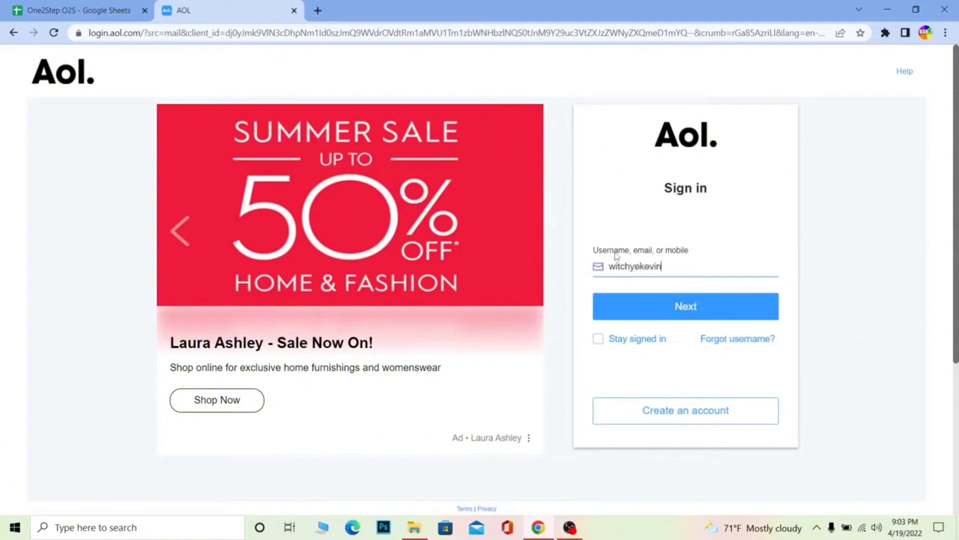
key("Left")
key("Left")
key("Left")
left_click(672, 315)
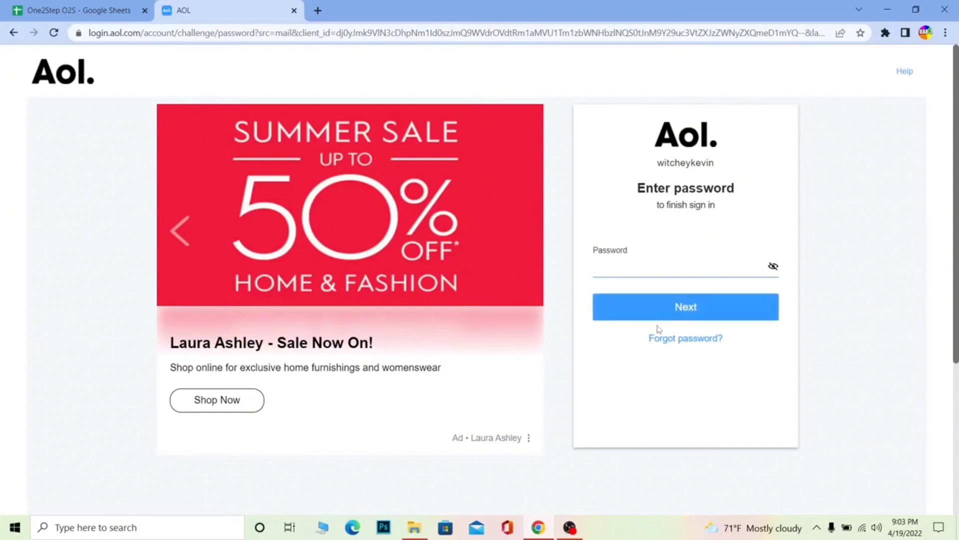
left_click(660, 340)
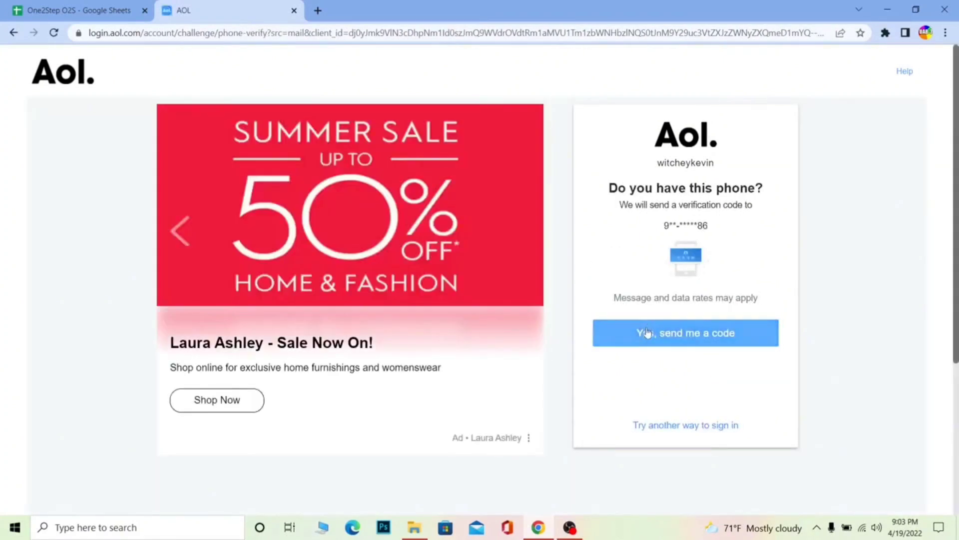
Have a verification code texted to the phone, enter the 6-character code, and verify it.
left_click(647, 333)
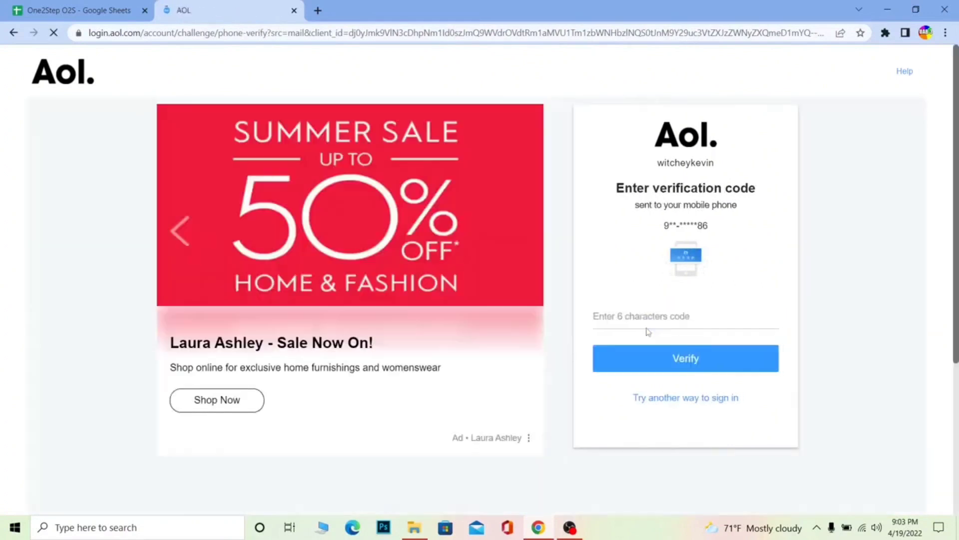
left_click(643, 318)
left_click_drag(659, 225, 709, 226)
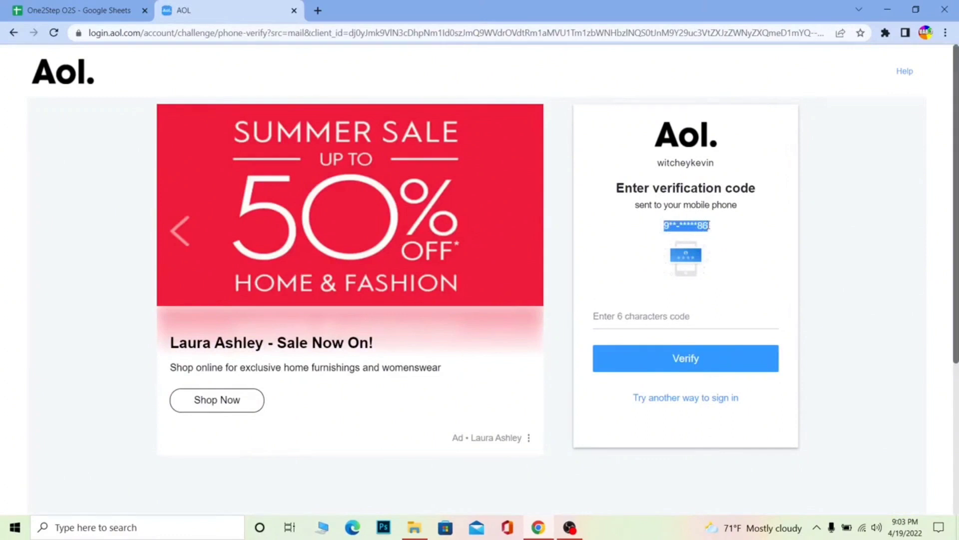
left_click(682, 224)
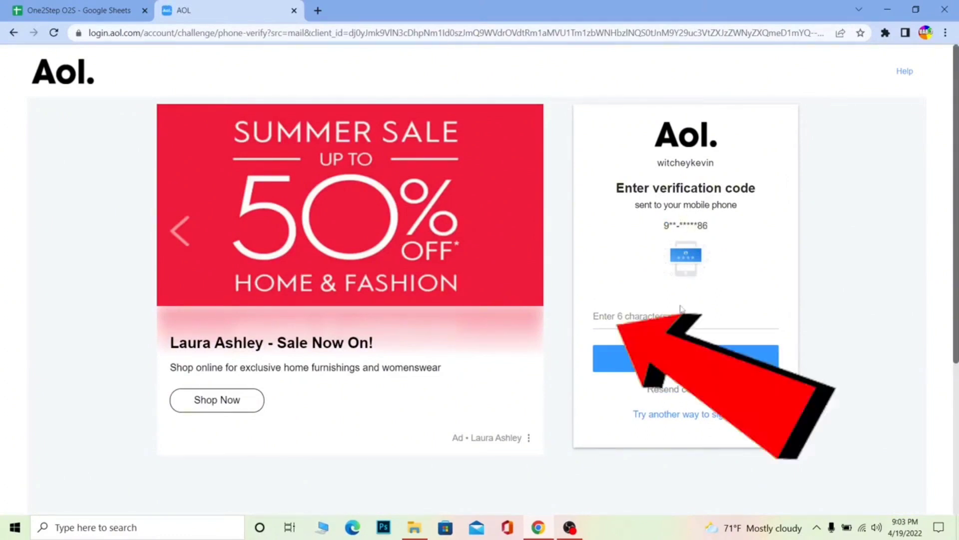
left_click(654, 324)
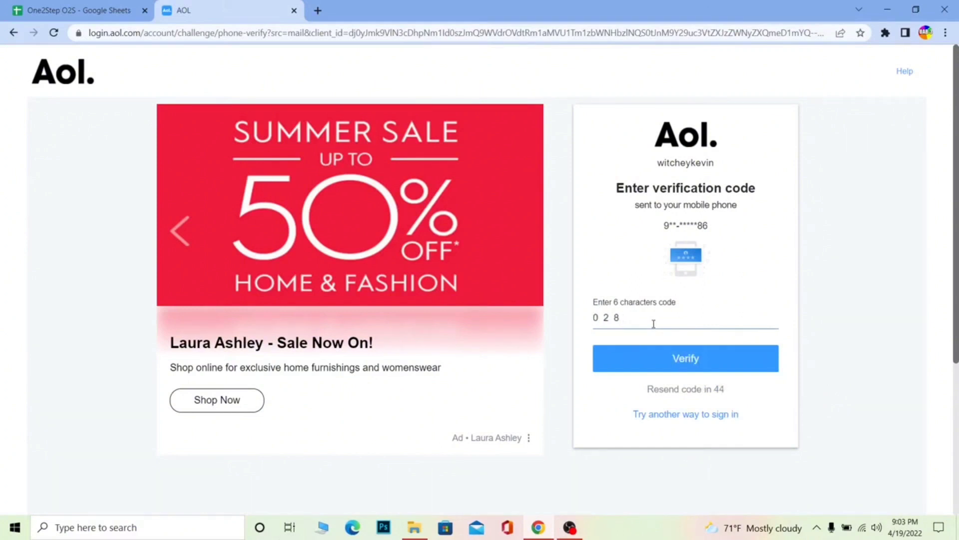
left_click(663, 350)
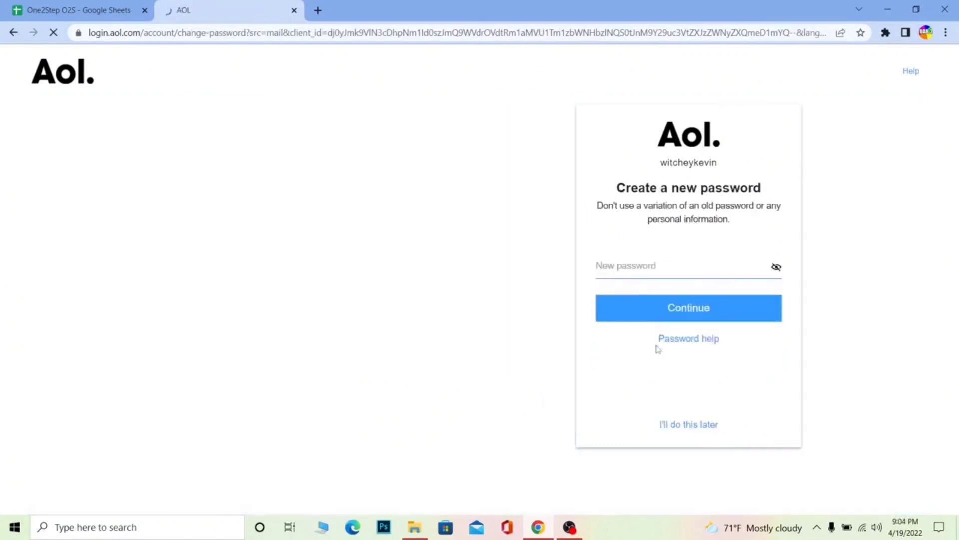
Type a new password in the New password field until it rates Moderate, then continue.
left_click(645, 270)
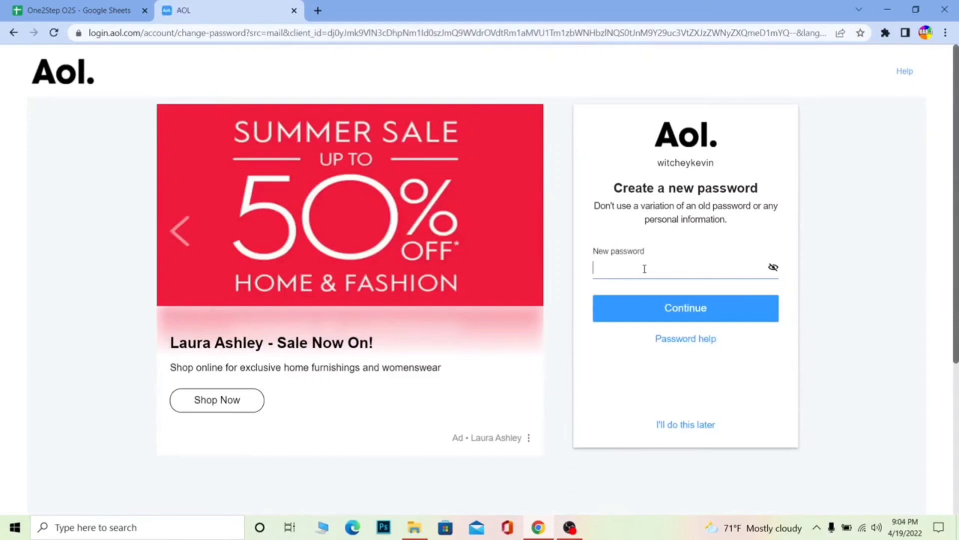
key("Tab")
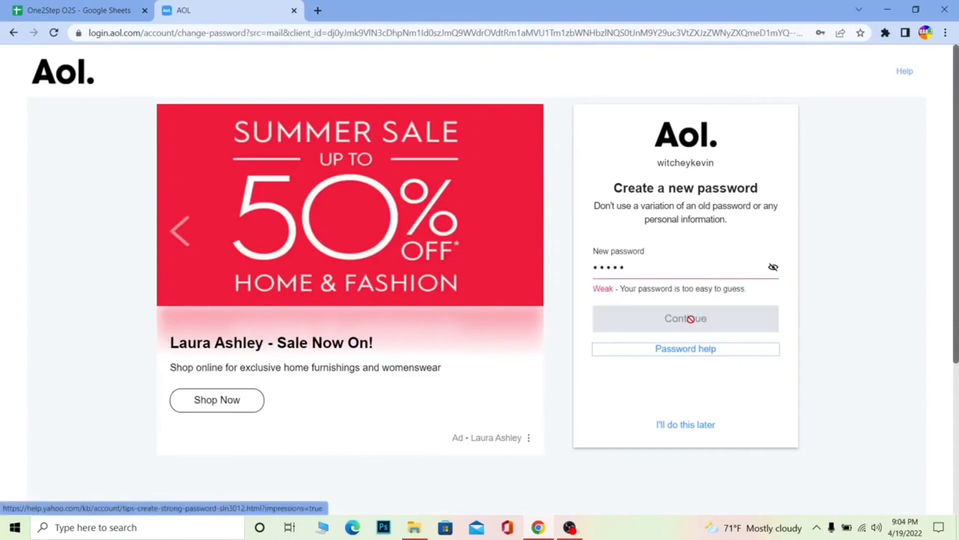
left_click(671, 274)
type("word")
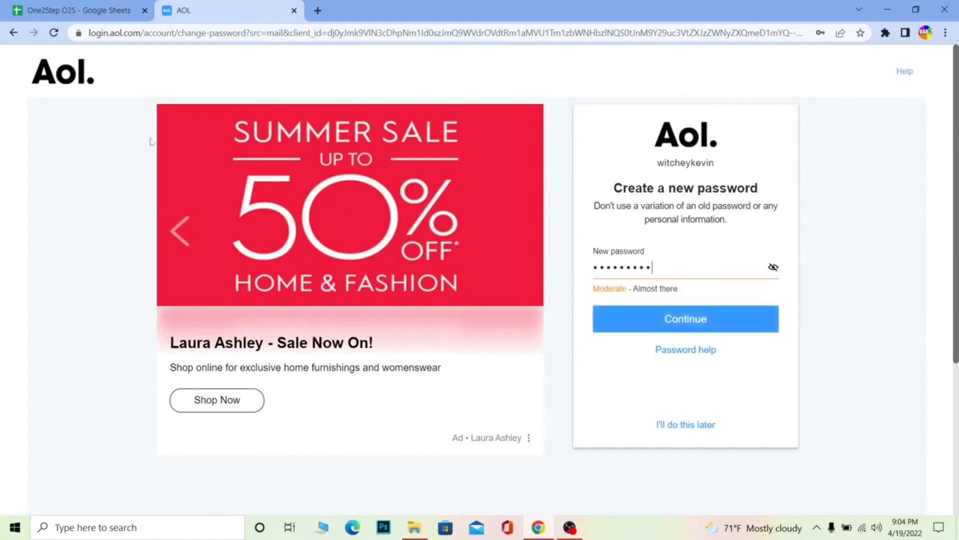
left_click(72, 75)
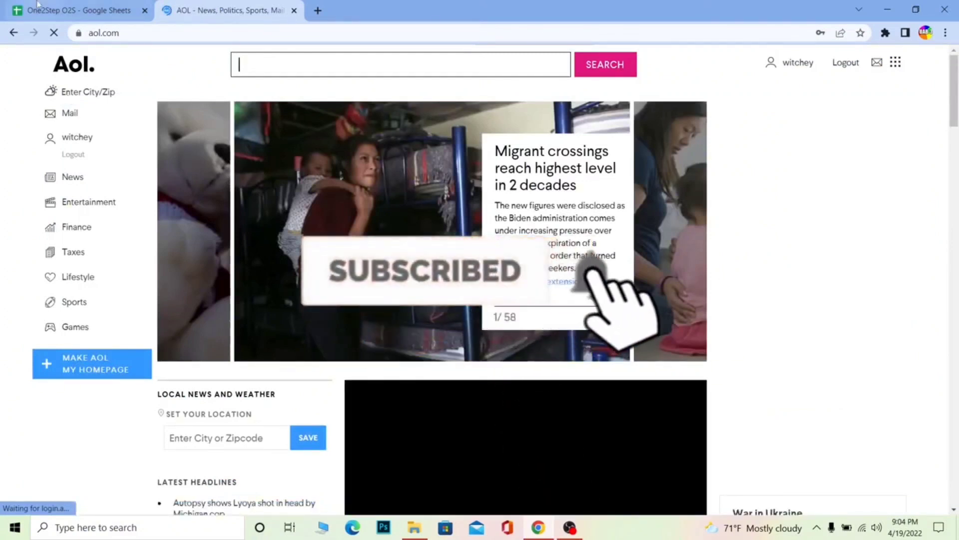
Open Mail from the AOL homepage, reaching Today on AOL with 5 new messages.
left_click(101, 164)
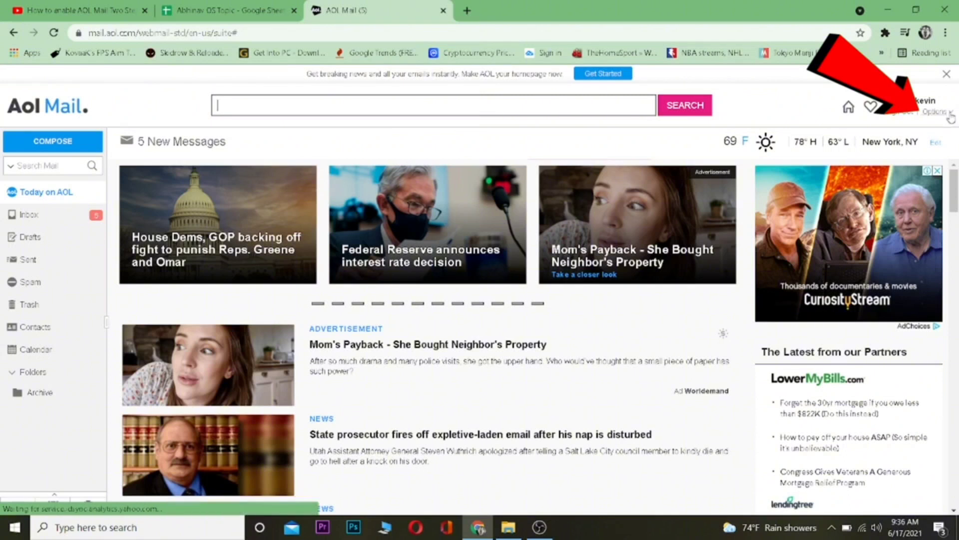
Open Account Security through the mailbox's Options menu and the Account Info page.
left_click(948, 115)
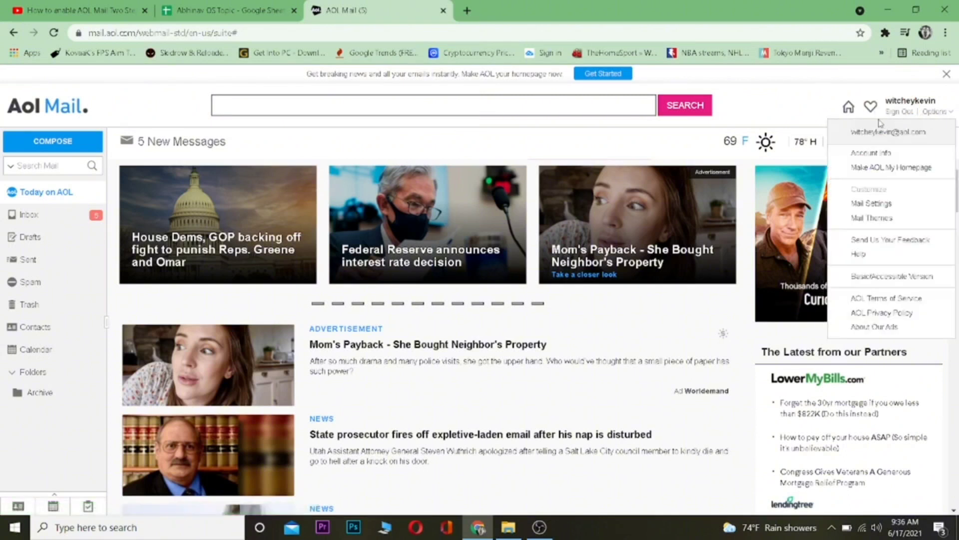
left_click(871, 154)
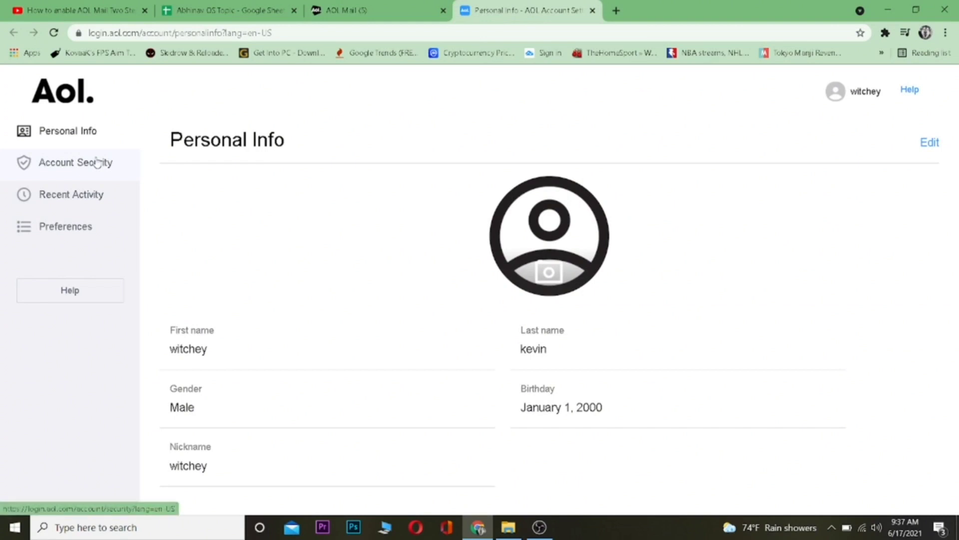
left_click(86, 177)
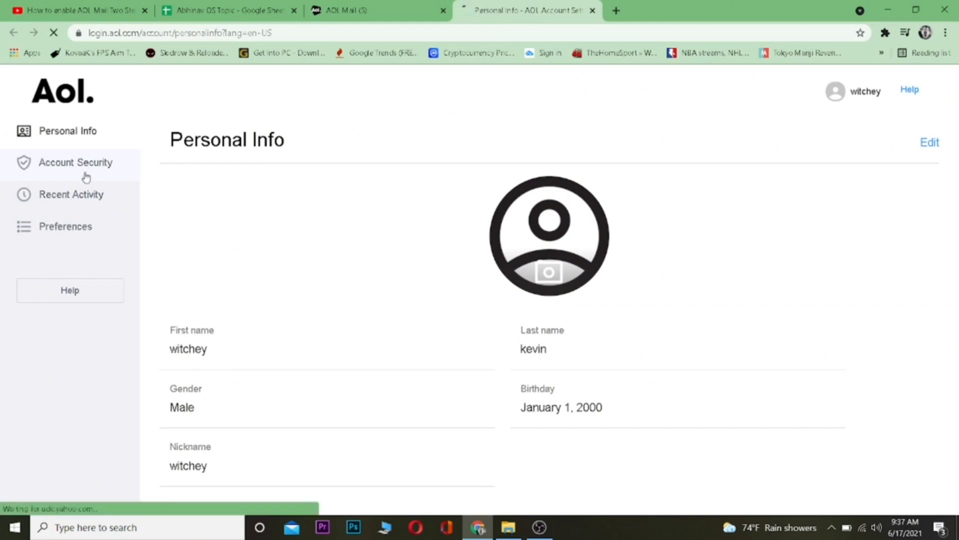
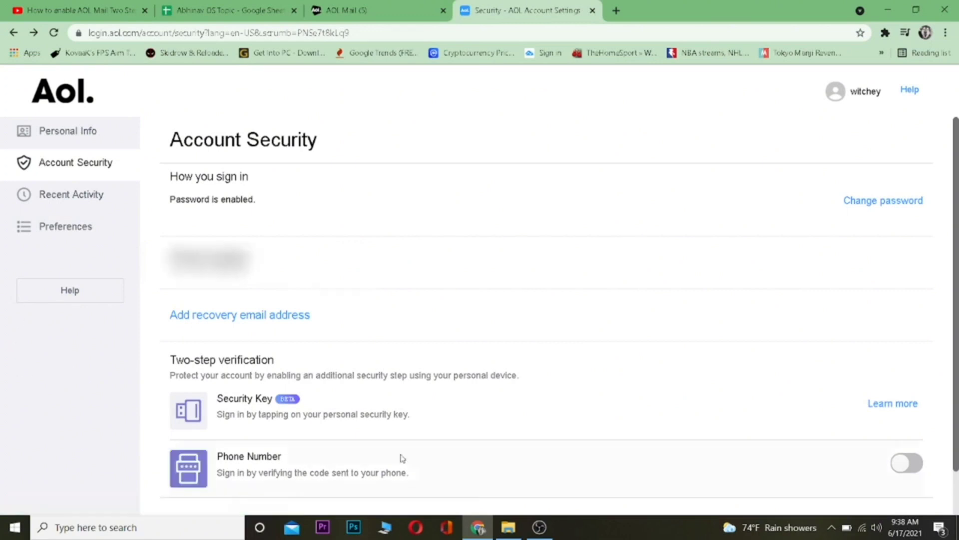
Switch on the Phone Number two-step verification toggle to get the mobile-number prompt with Nepal (+977).
left_click(914, 463)
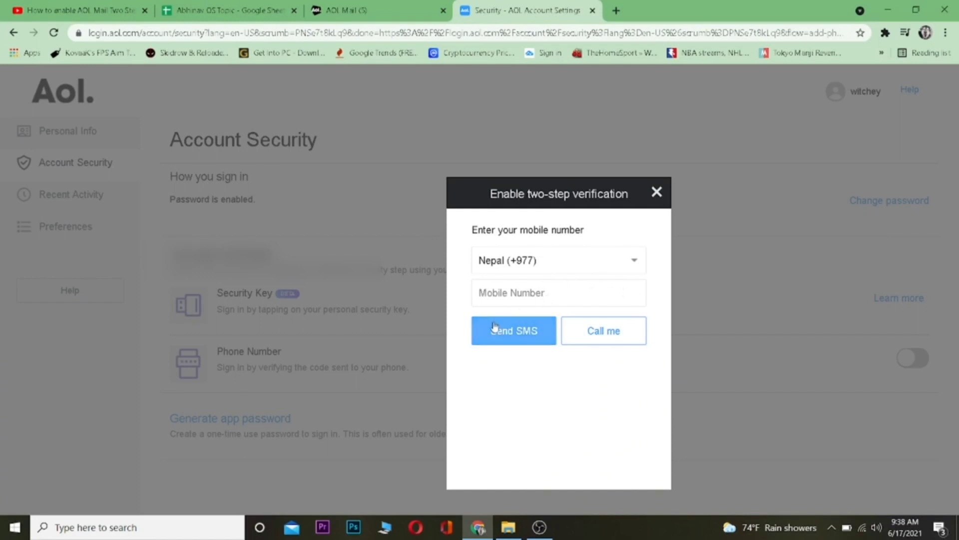
Attempt Send SMS without a number (Invalid phone number), then dismiss the two-step verification dialog.
left_click(524, 336)
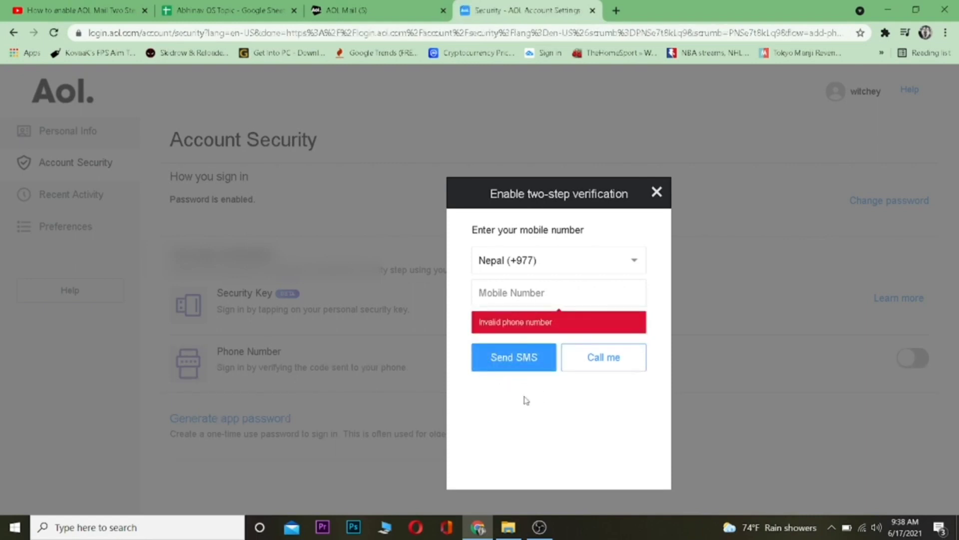
left_click(657, 192)
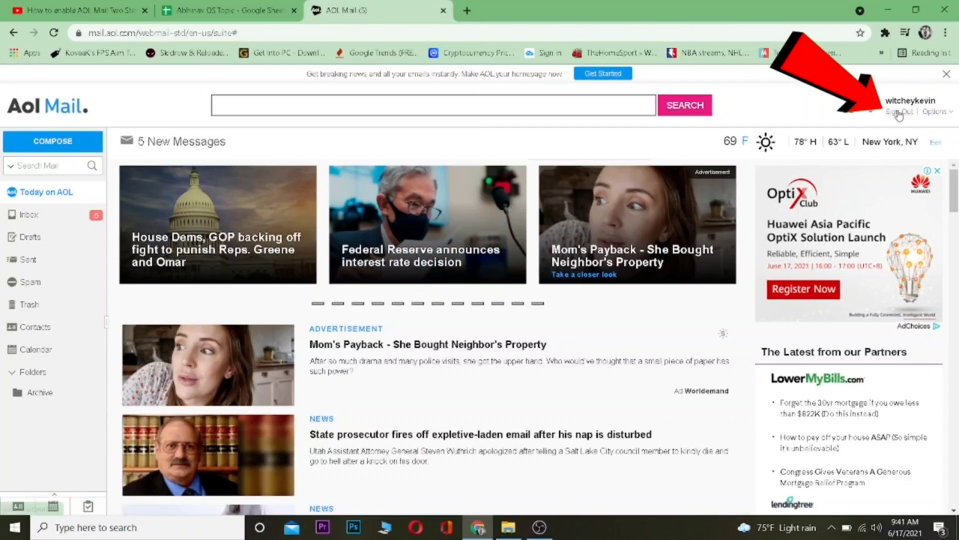
Choose Sign Out under the username at the top right of AOL Mail.
left_click(899, 114)
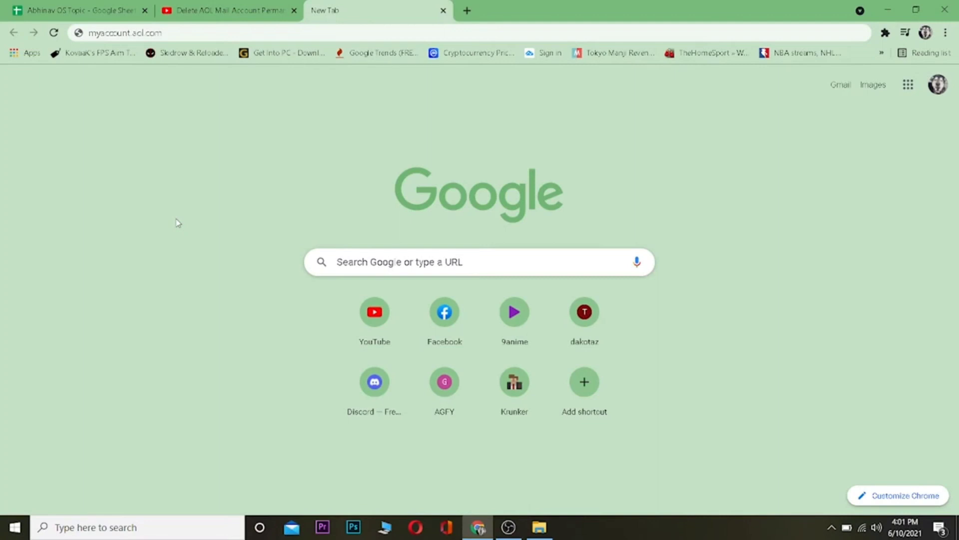
Load myaccount.aol.com to reach the AOL My Account User Information page.
left_click(179, 31)
left_click(179, 31)
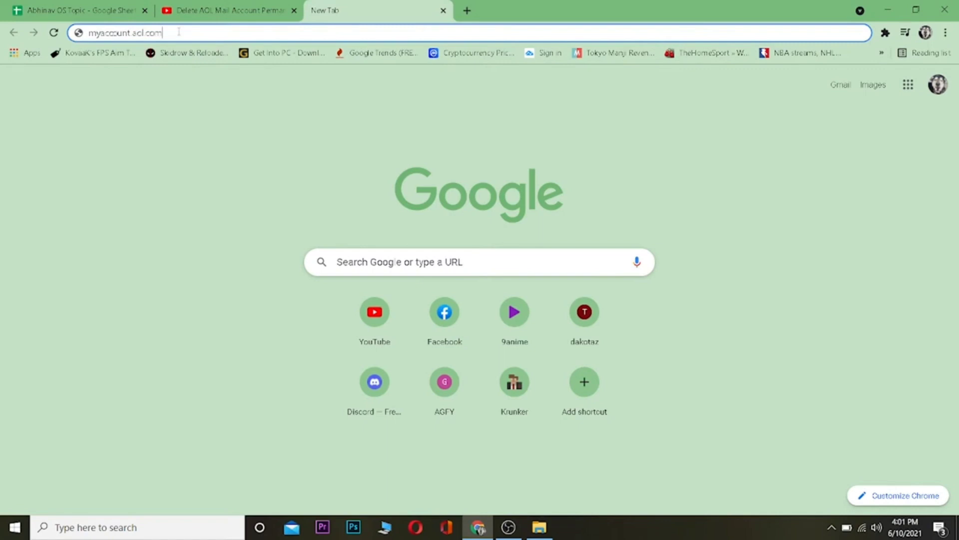
key("Return")
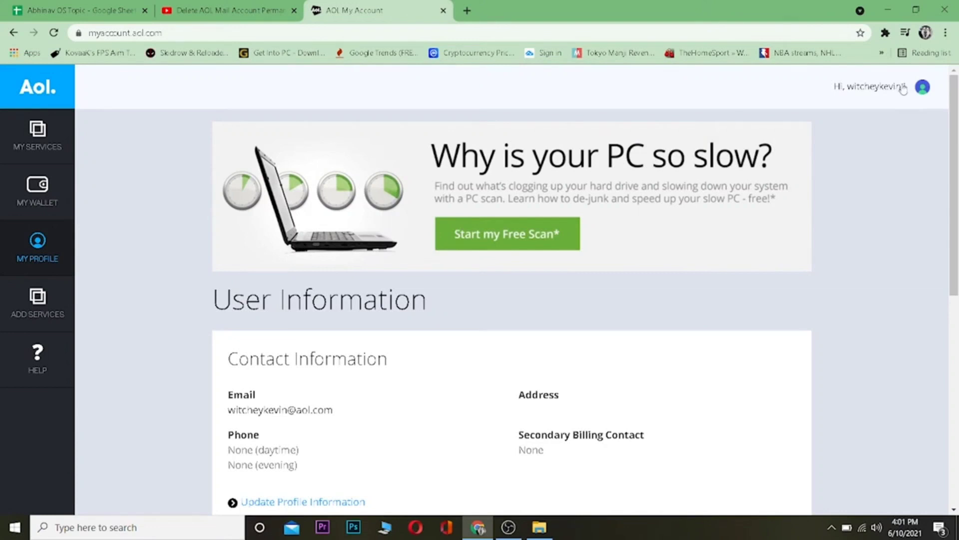
Use the Delete link beside the username under Username(s) or Email.
scroll(865, 179, "down", 5)
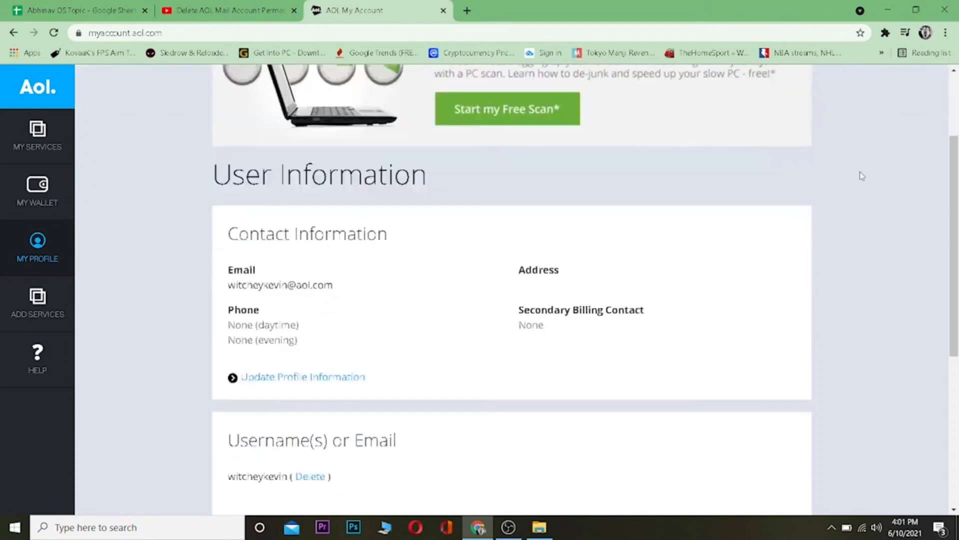
scroll(862, 175, "up", 5)
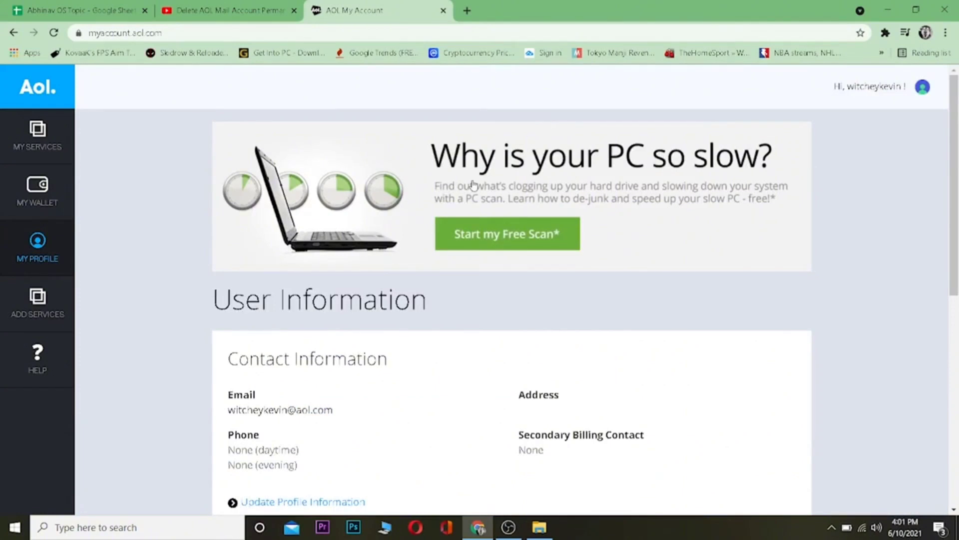
scroll(474, 184, "down", 4)
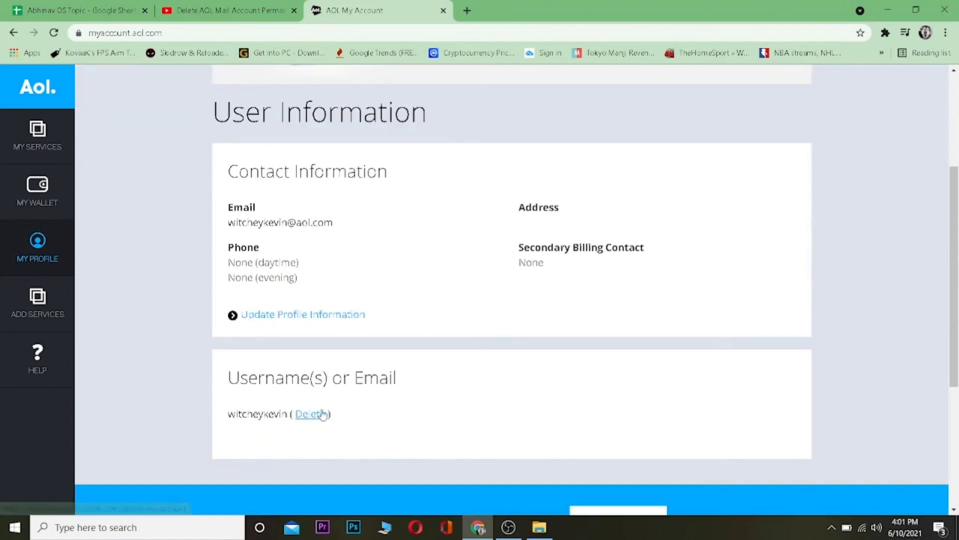
left_click(307, 417)
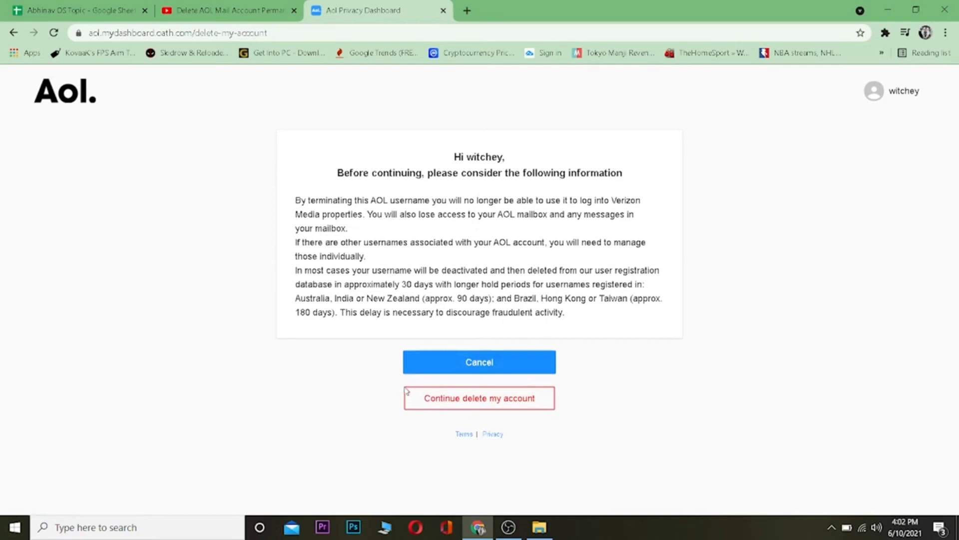
Accept the 30-day deactivation warning with 'Continue delete my account'.
left_click(432, 403)
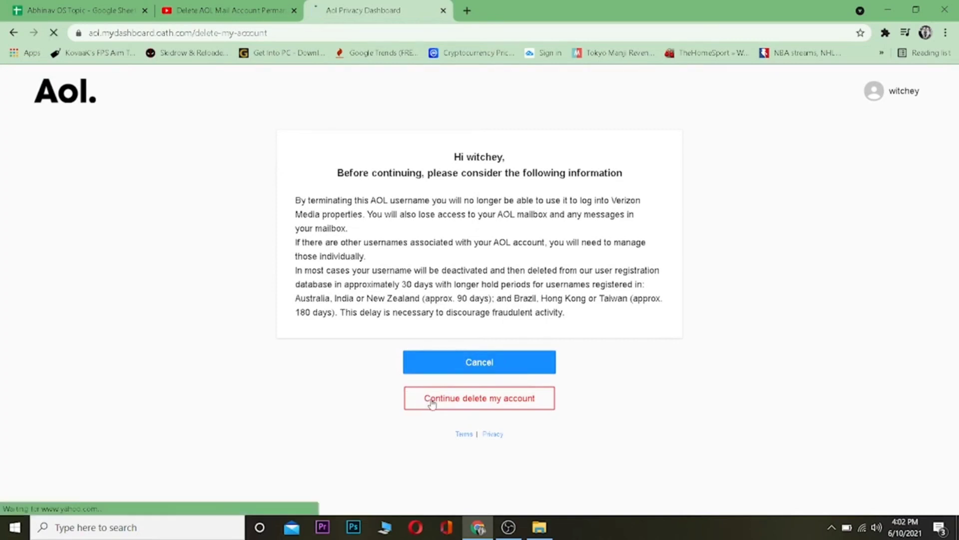